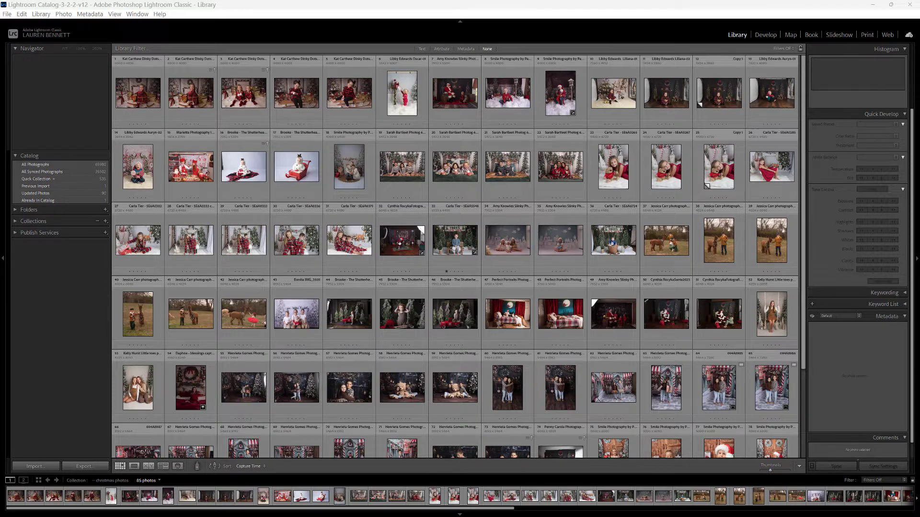
Switch to File Explorer and examine the downloaded Christmas Mini Magic preset zip in the DOWNLOADS folder.
key(alt+Tab)
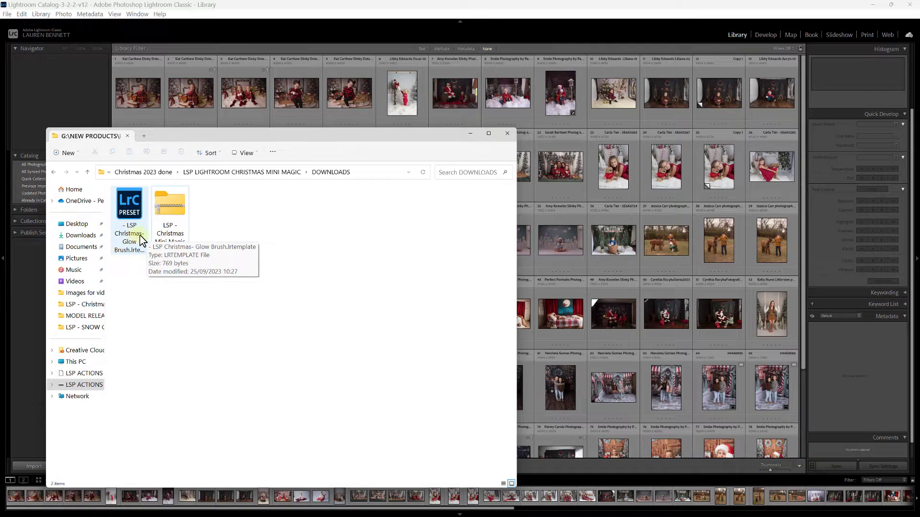
click(188, 218)
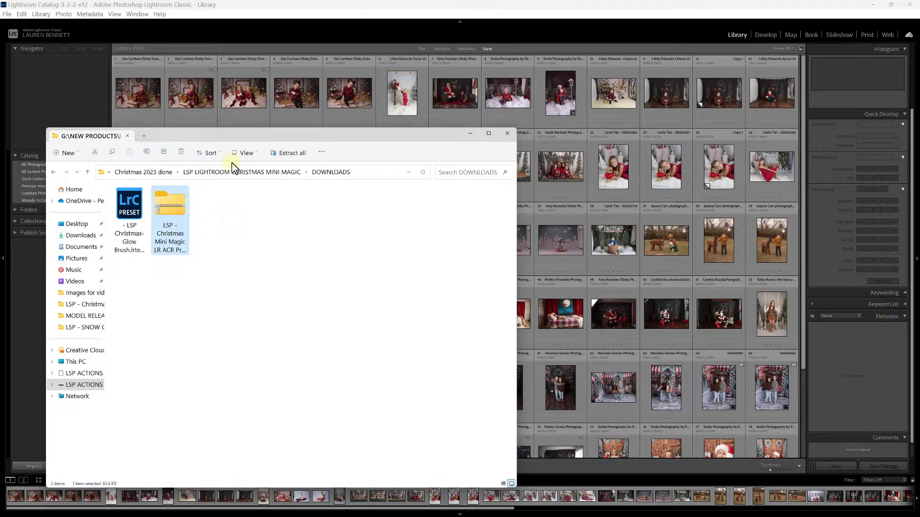
drag(235, 138, 3, 167)
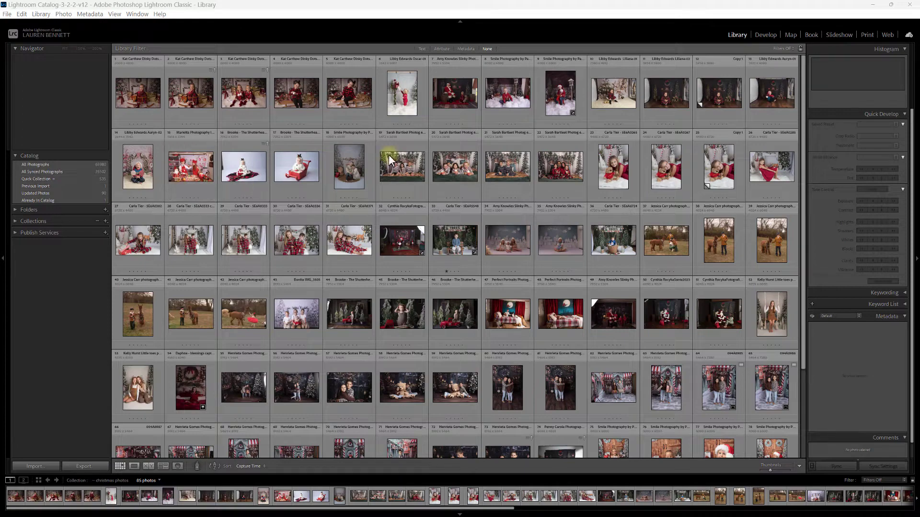
Import the presets from LSP - Christmas Mini Magic LR ACR Presets.zip in the Develop module.
click(762, 36)
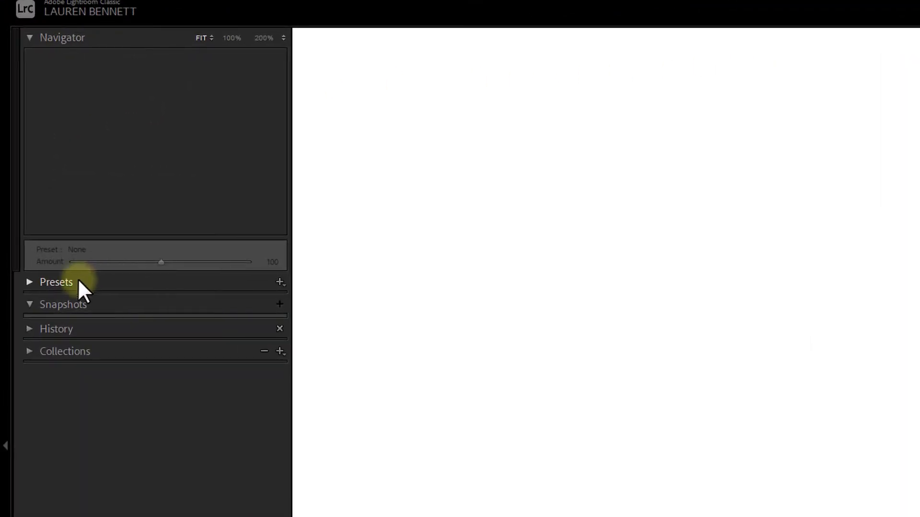
click(29, 283)
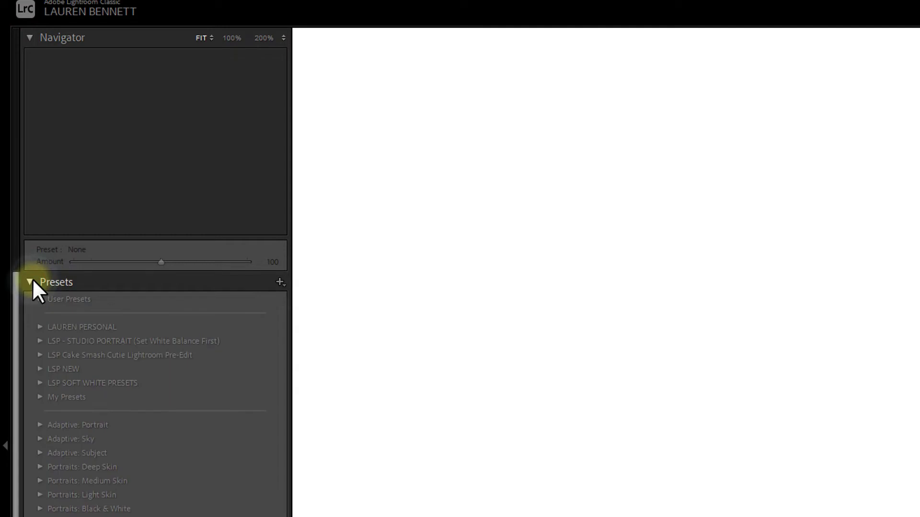
click(277, 283)
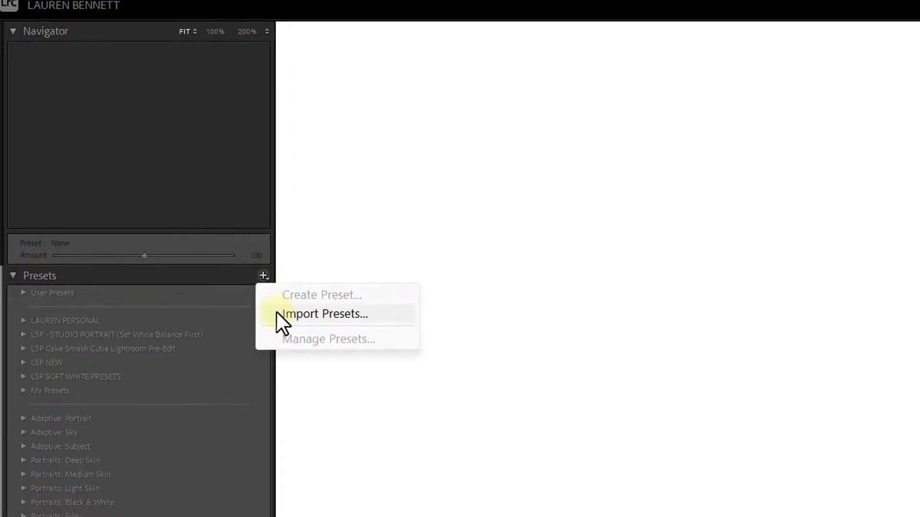
click(283, 314)
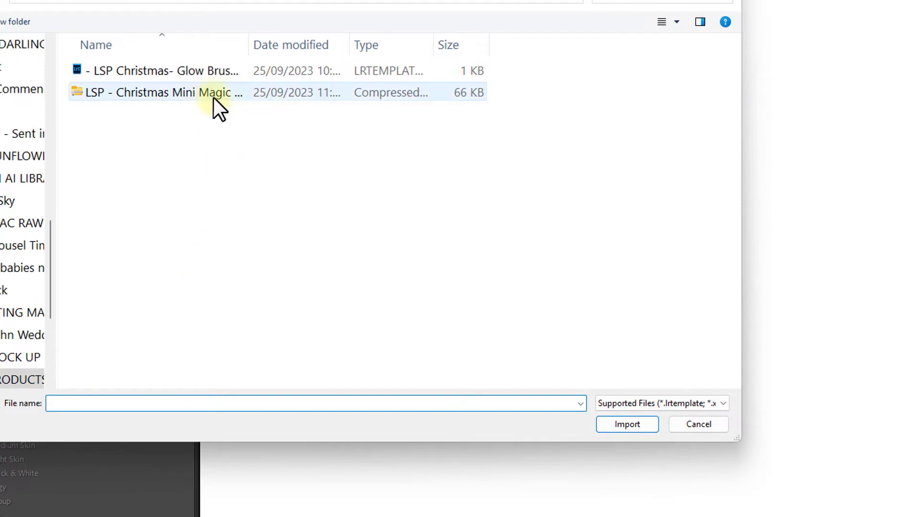
click(181, 89)
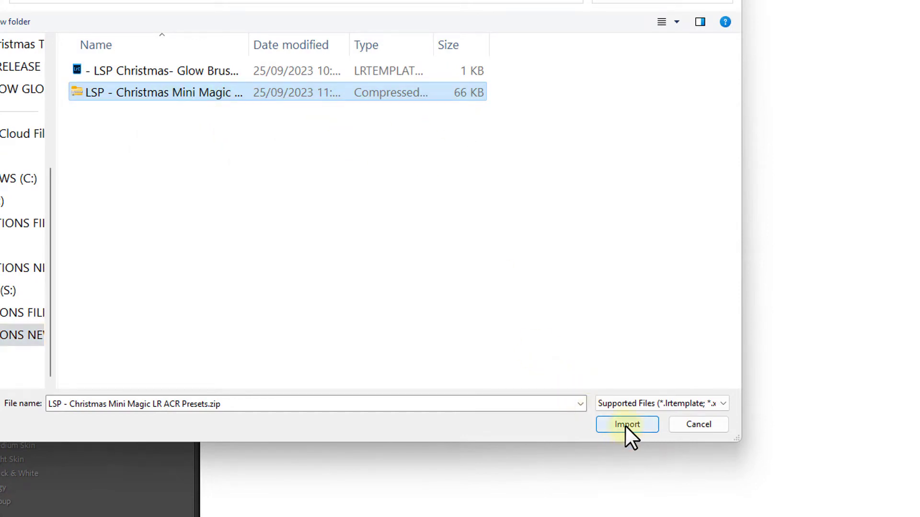
right_click(182, 90)
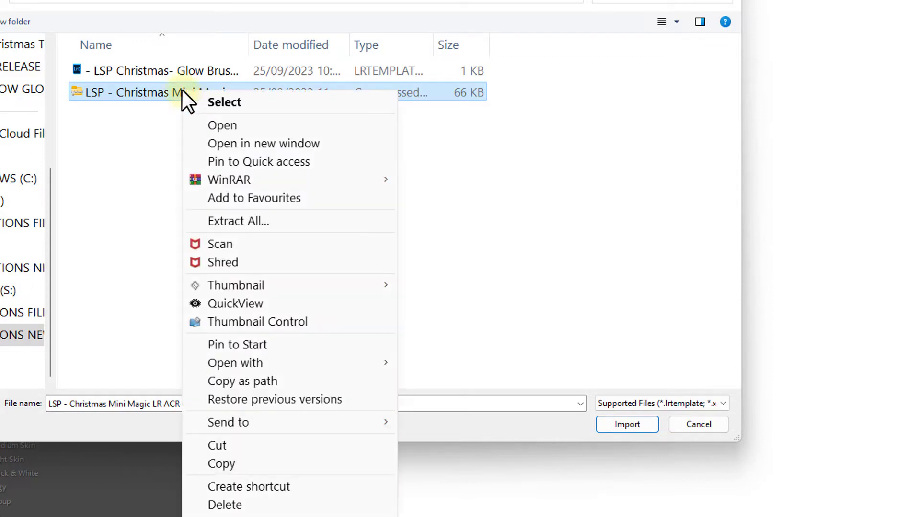
click(137, 170)
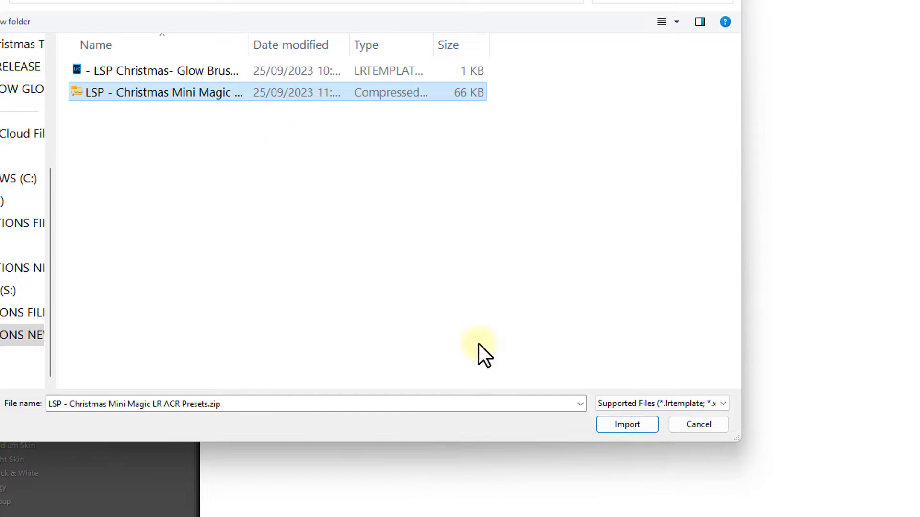
click(623, 423)
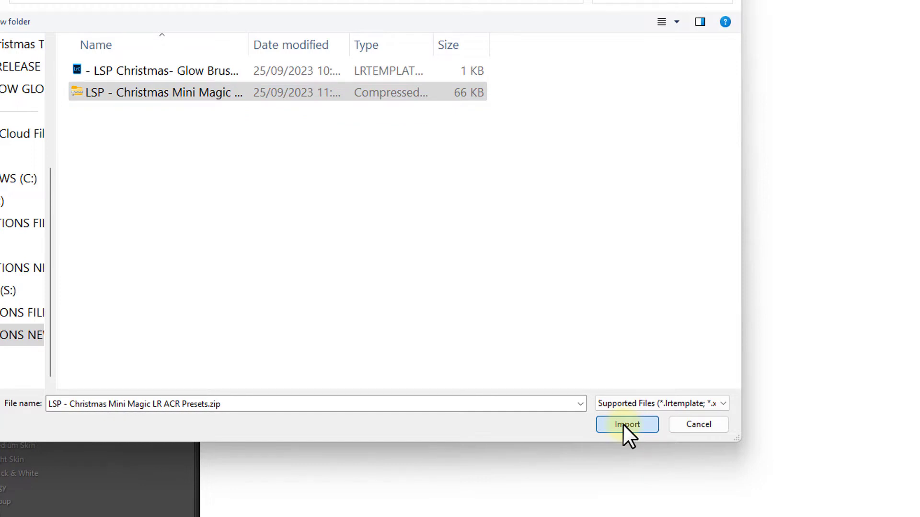
click(622, 424)
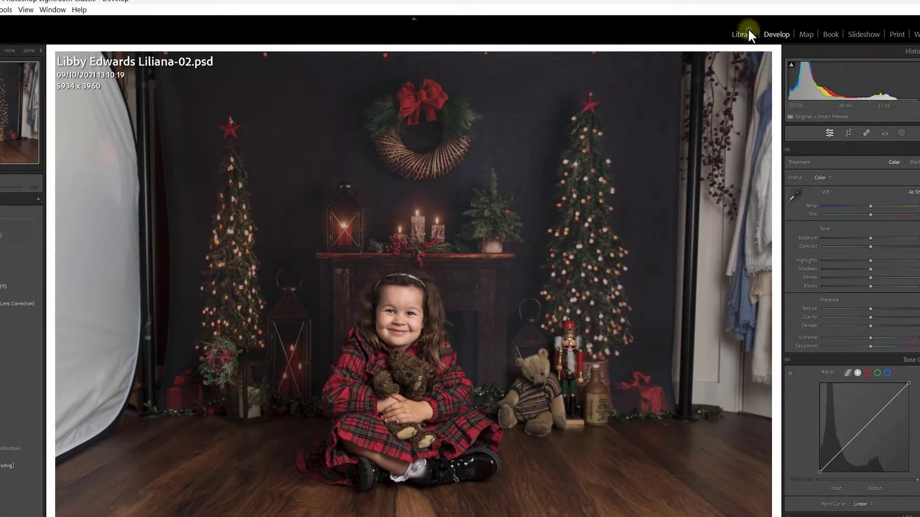
Choose the teddy bear photo 094A8950.CR3 from the Library grid and open it in the Develop module.
click(748, 29)
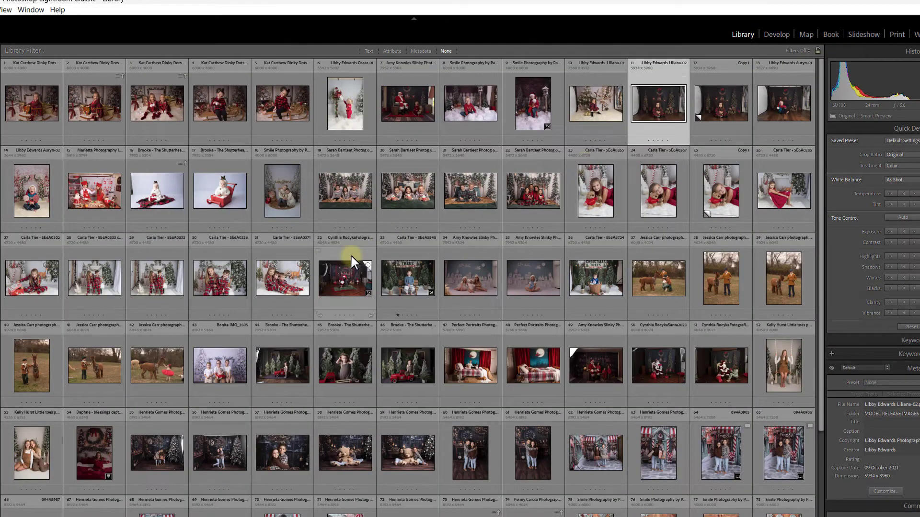
click(341, 447)
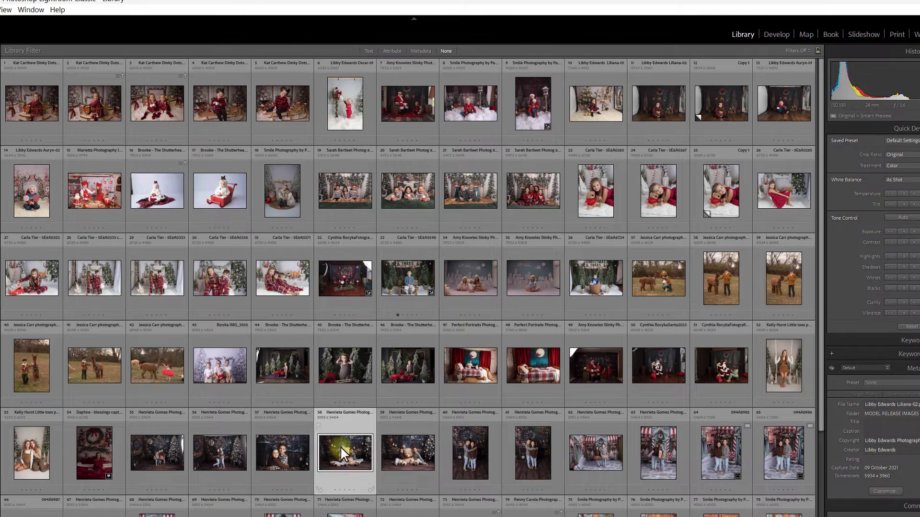
key(Right)
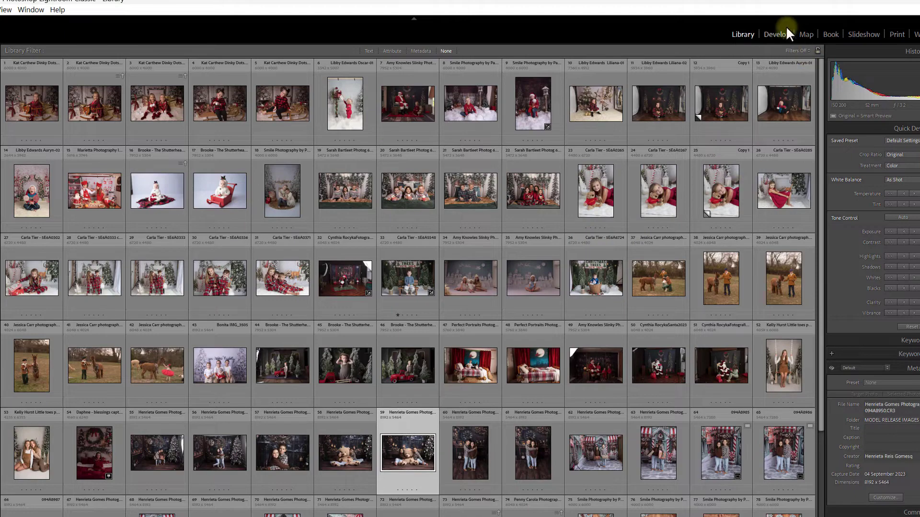
click(773, 34)
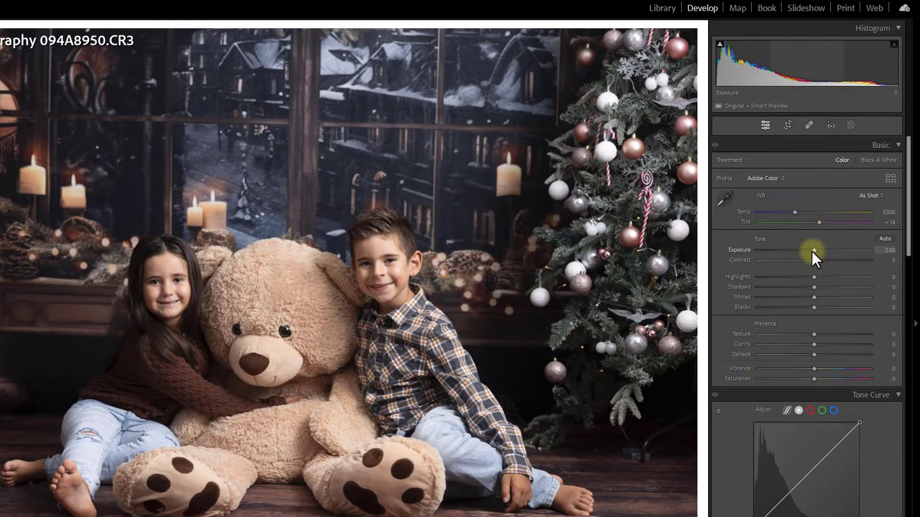
Try lowering the photo's Exposure to -0.79 and undo the change.
mouse_move(813, 251)
mouse_down()
mouse_move(832, 252)
mouse_move(800, 245)
mouse_up()
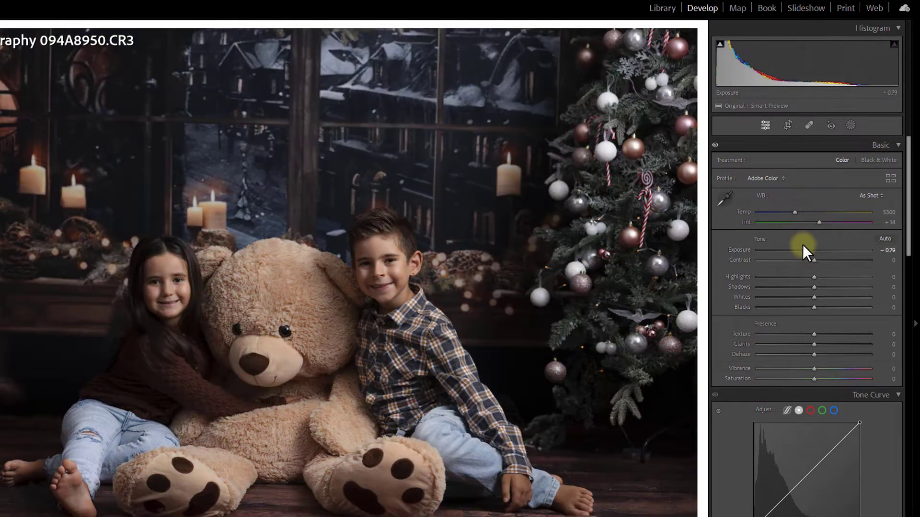
key(ctrl+z)
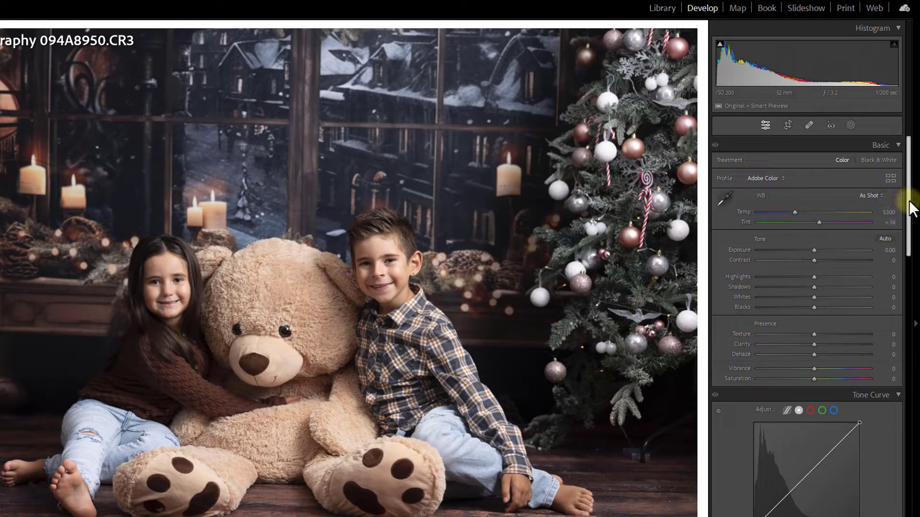
mouse_move(908, 187)
mouse_down()
mouse_move(913, 515)
mouse_move(911, 174)
mouse_up()
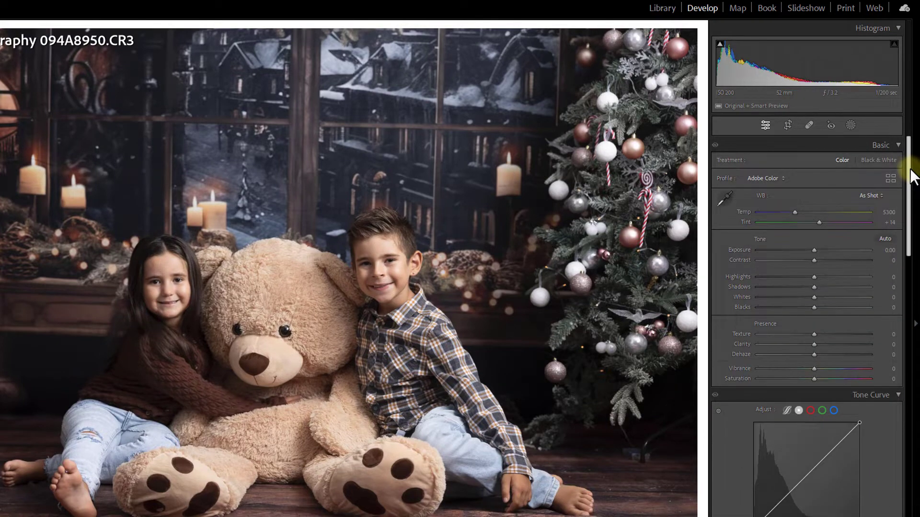
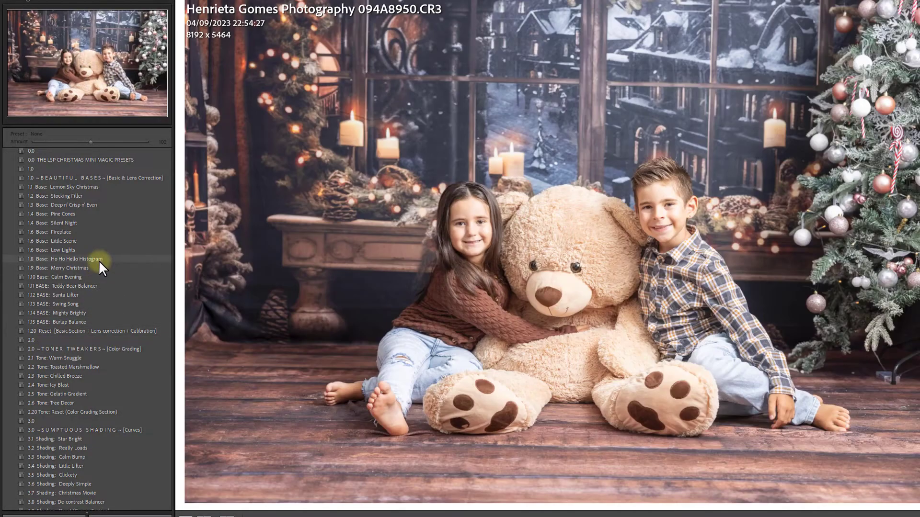
Try the base preset 1.8 Ho Ho Hello Histogram and clear it with the 1.20 Reset preset.
click(99, 260)
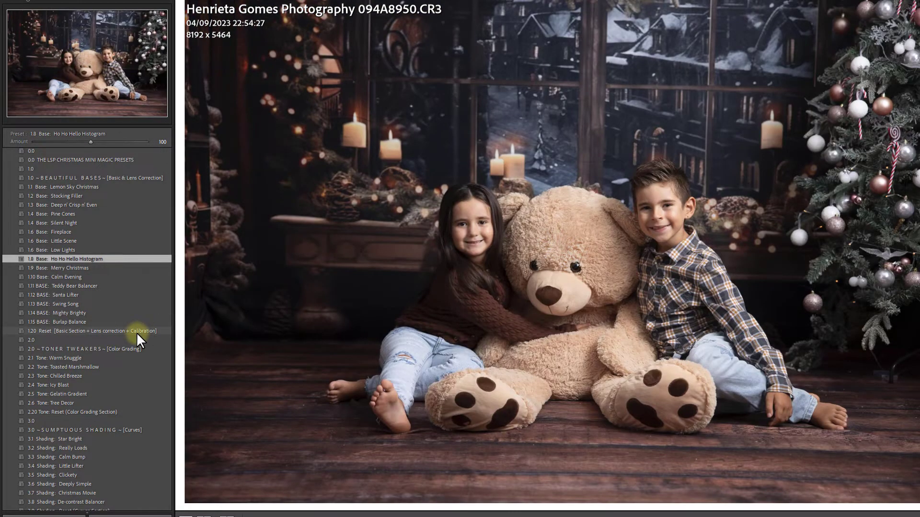
click(137, 332)
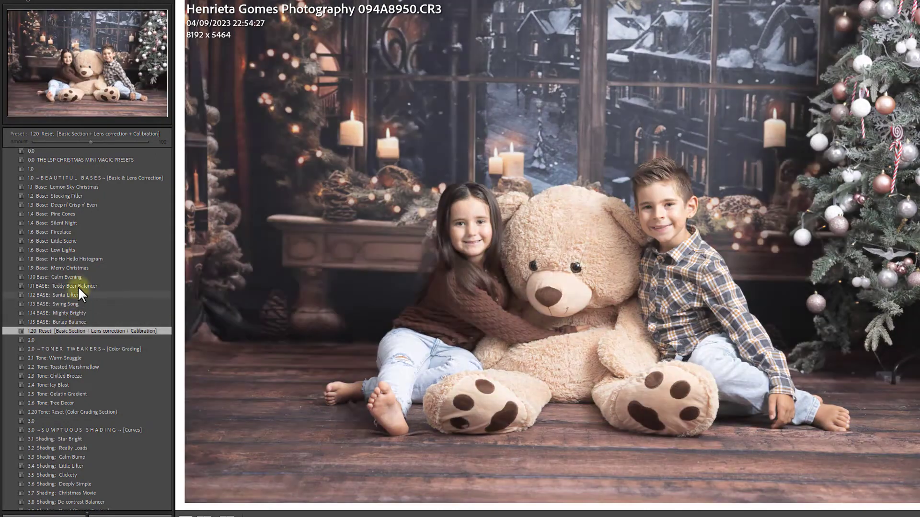
Apply the base preset 1.11 Teddy Bear Balancer and fine-tune it by lowering Whites and Exposure.
click(78, 286)
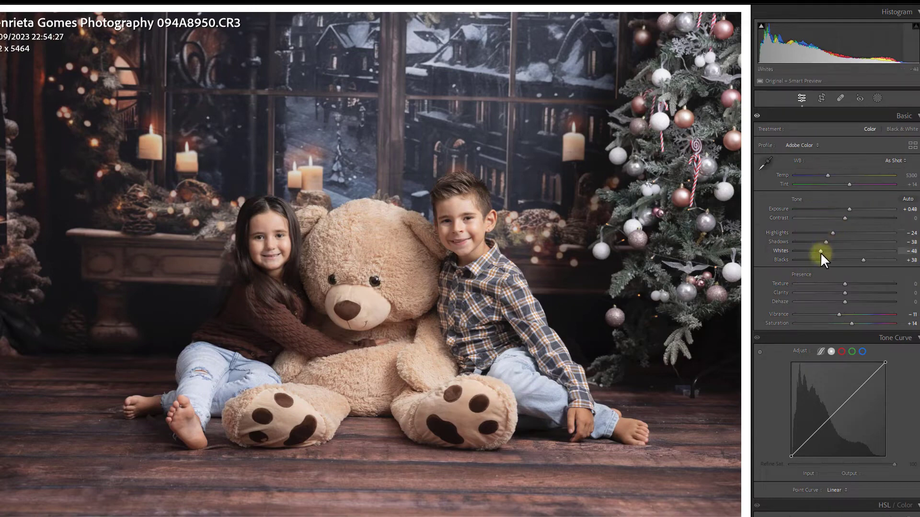
drag(817, 251, 813, 251)
mouse_move(855, 214)
mouse_down()
mouse_move(844, 208)
mouse_move(853, 200)
mouse_up()
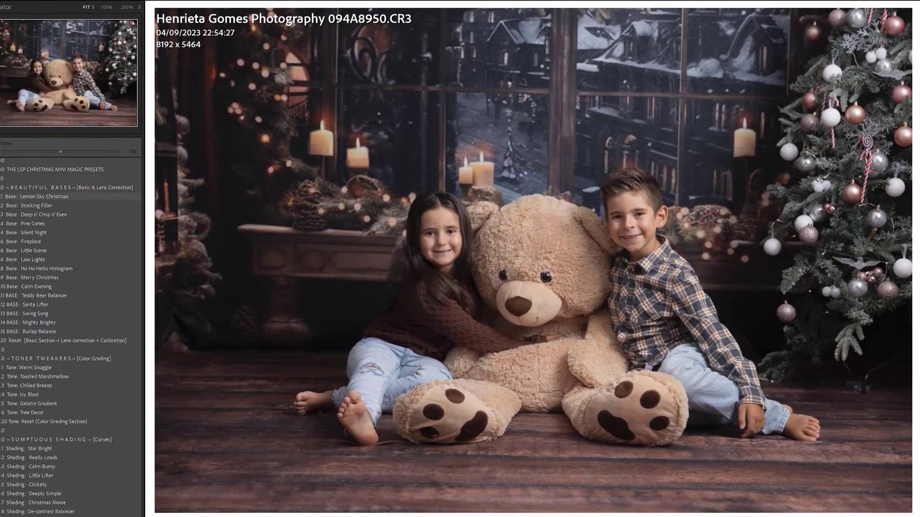
Collapse the Color Grading, Detail, Lens Corrections and Transform sections of the develop settings.
scroll(77, 335, down, 5)
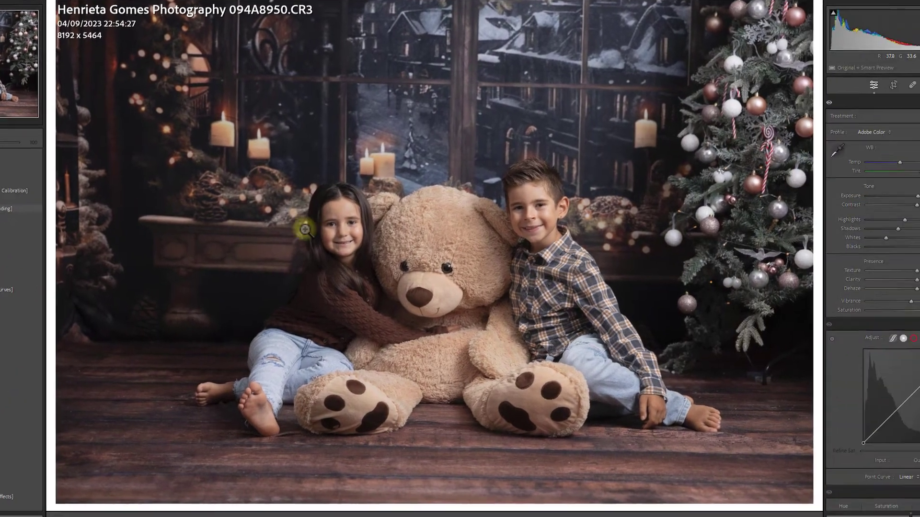
scroll(836, 288, down, 10)
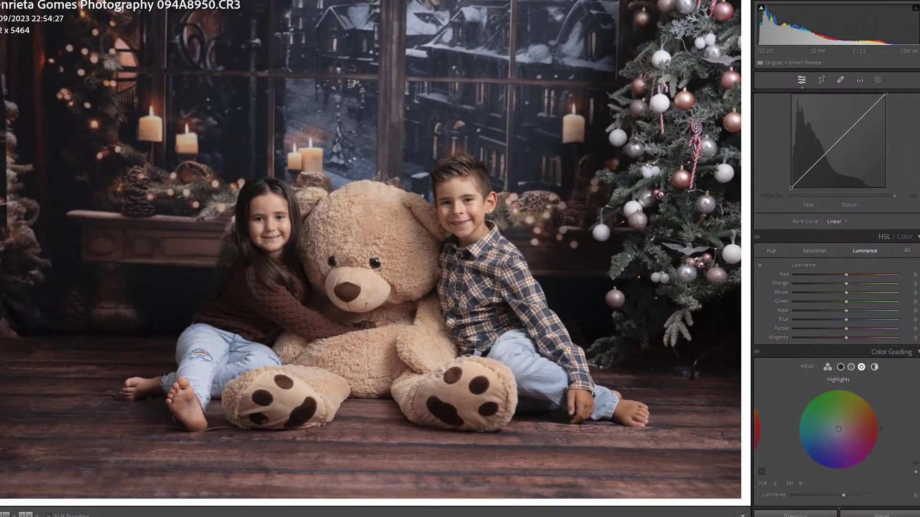
scroll(836, 288, down, 3)
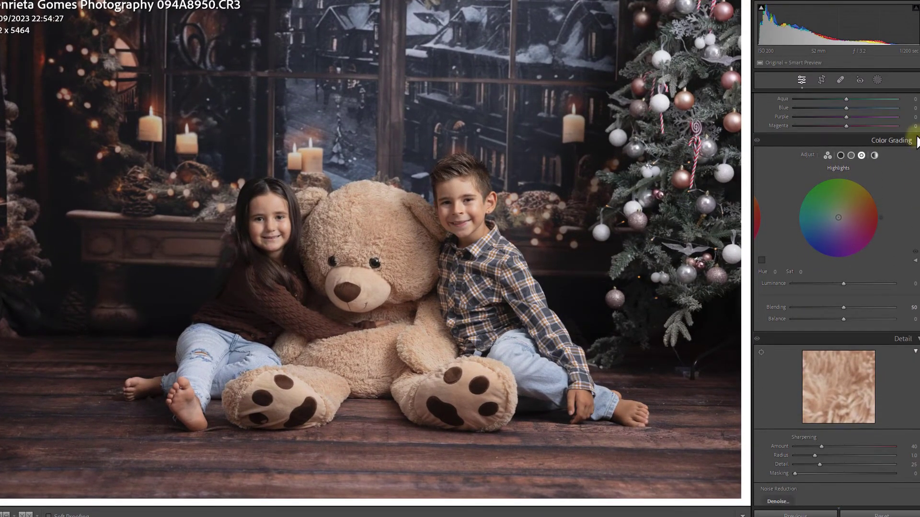
click(913, 140)
click(912, 154)
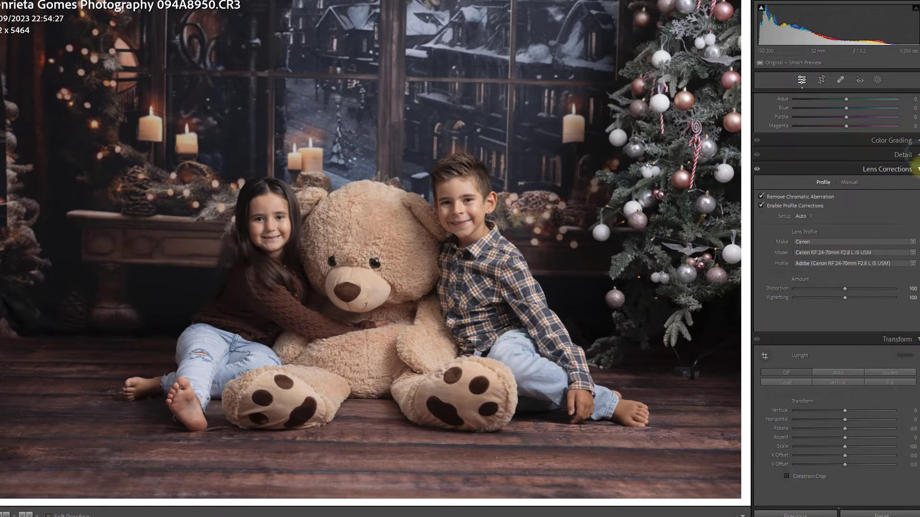
click(912, 169)
click(913, 183)
click(912, 198)
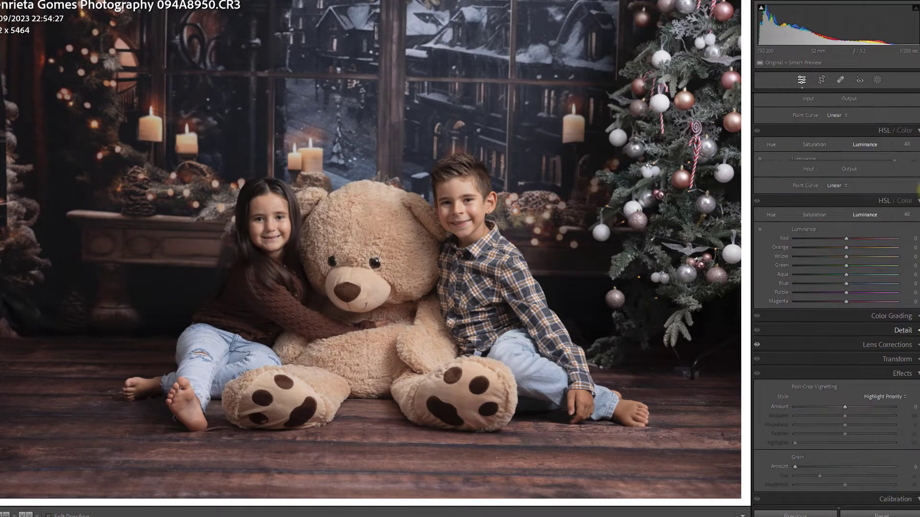
Collapse the Basic, Tone Curve, HSL / Color, Calibration and Effects sections of the develop settings.
scroll(914, 166, up, 5)
click(914, 98)
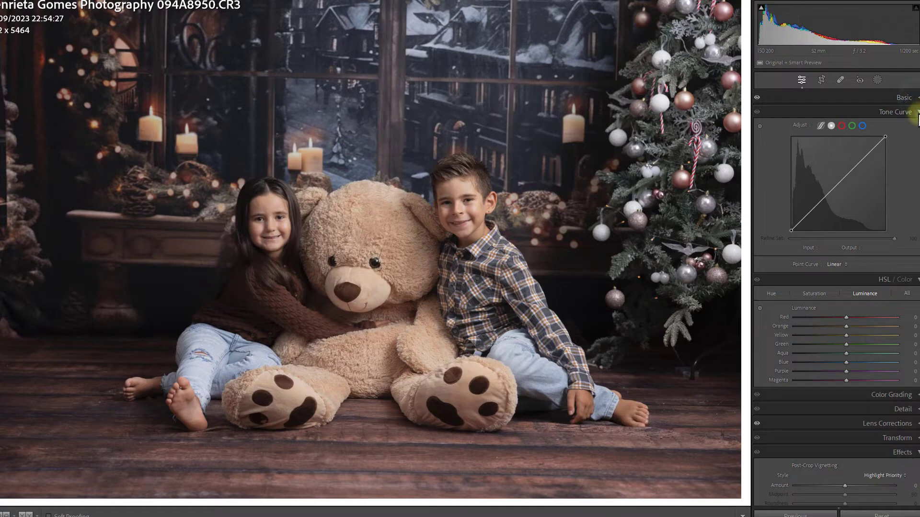
click(912, 112)
click(916, 126)
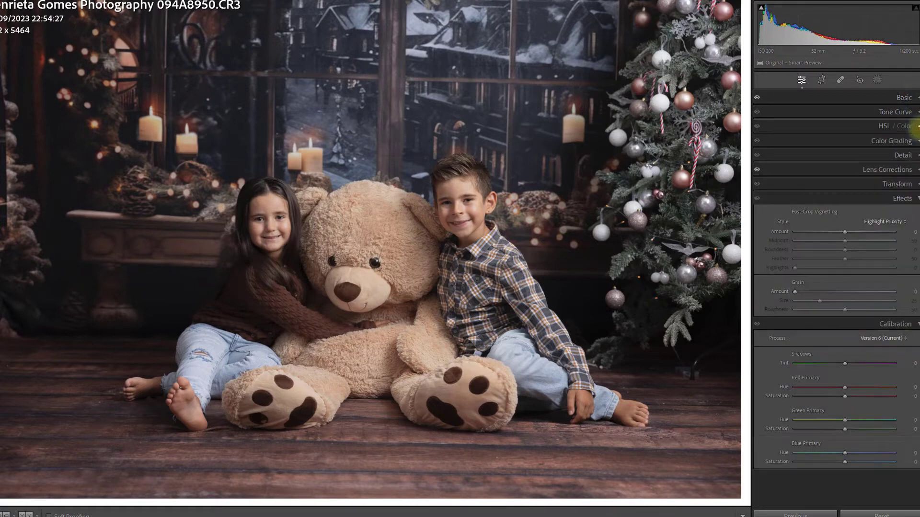
click(915, 326)
click(914, 198)
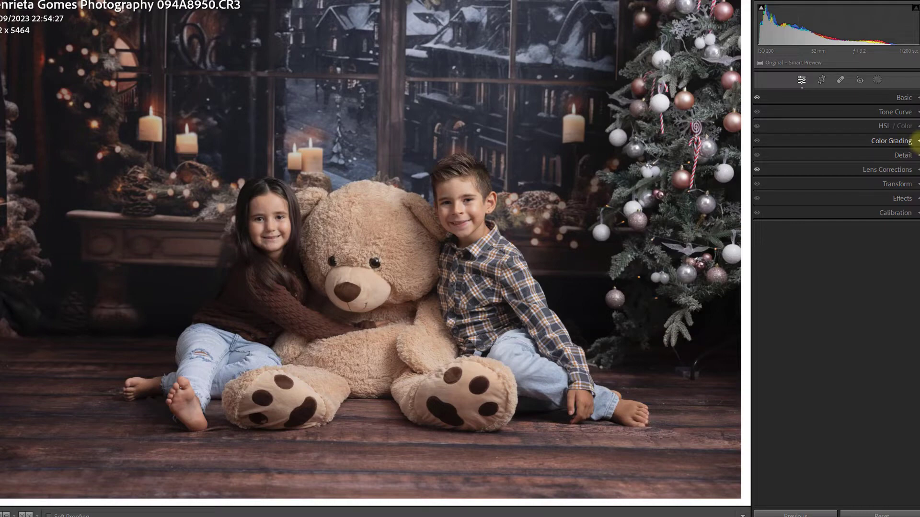
Apply the color grading preset 2.1 Tone: Warm Snuggle to the teddy bear photo.
click(915, 141)
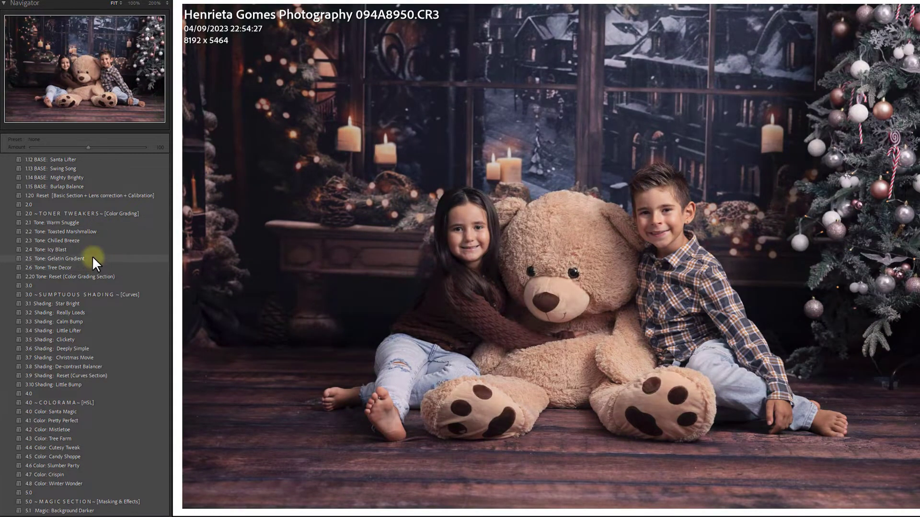
click(96, 223)
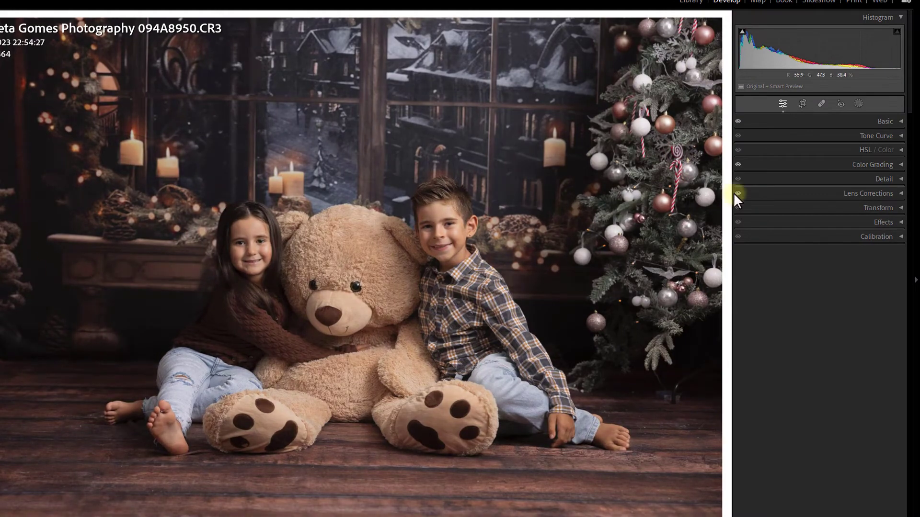
click(901, 137)
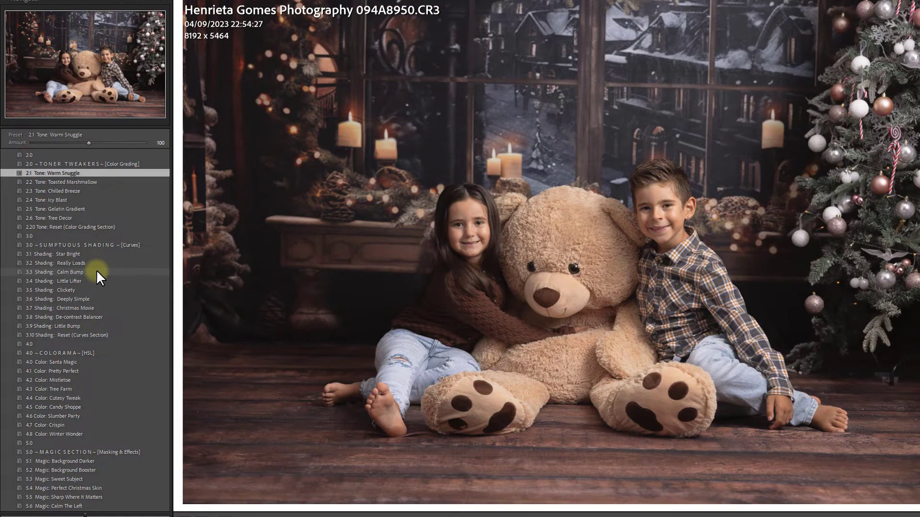
Apply the curves preset 3.3 Shading: Calm Bump, comparing it with 3.10 Shading: Reset (Curves Section), and collapse the Tone Curve section.
click(97, 271)
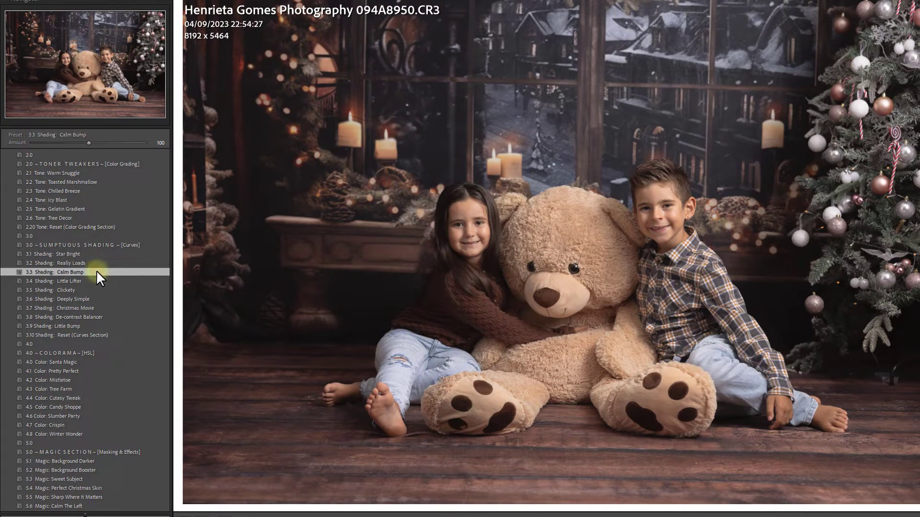
click(104, 336)
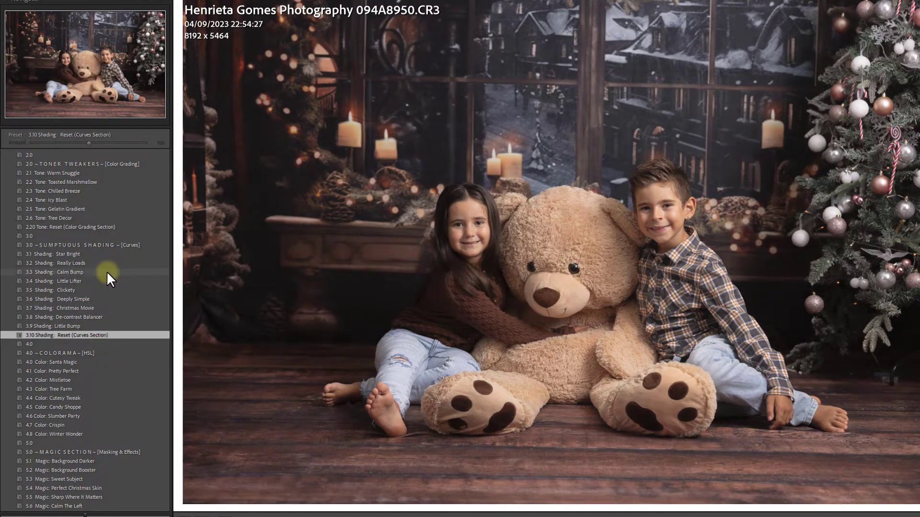
click(106, 271)
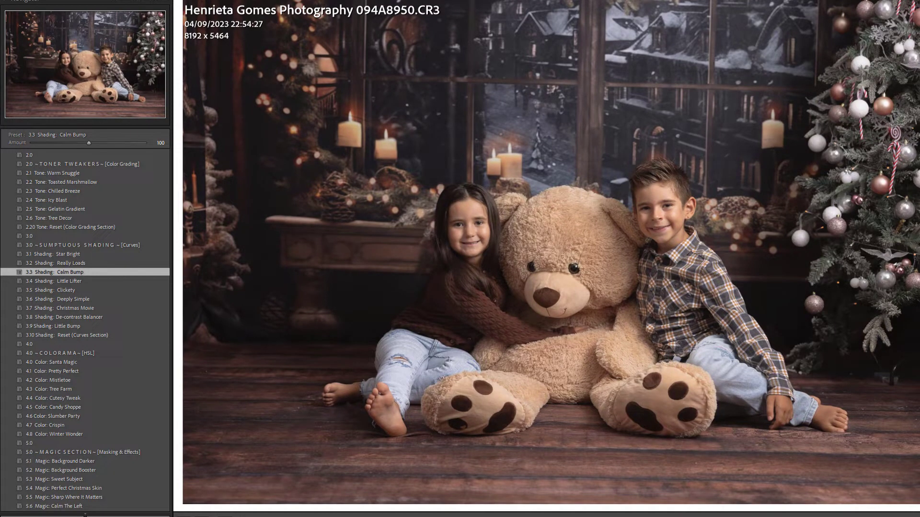
key(ctrl+z)
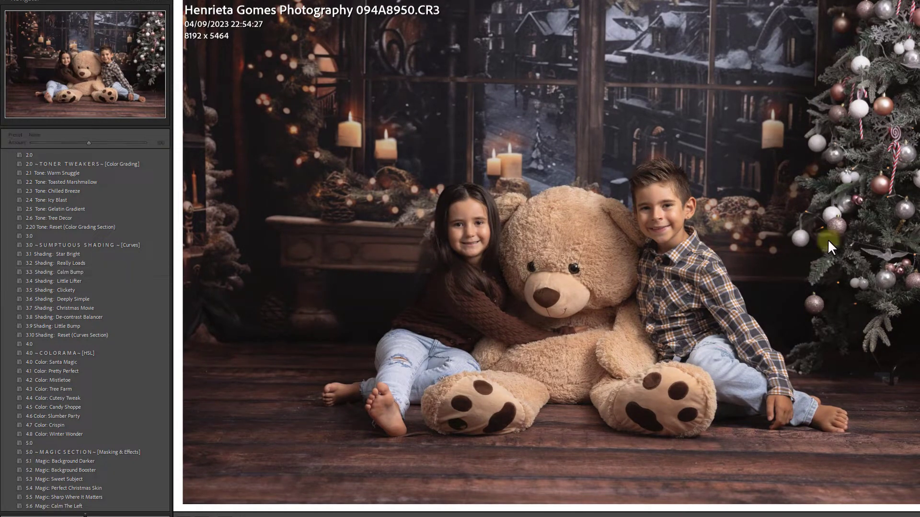
drag(3, 252, 2, 287)
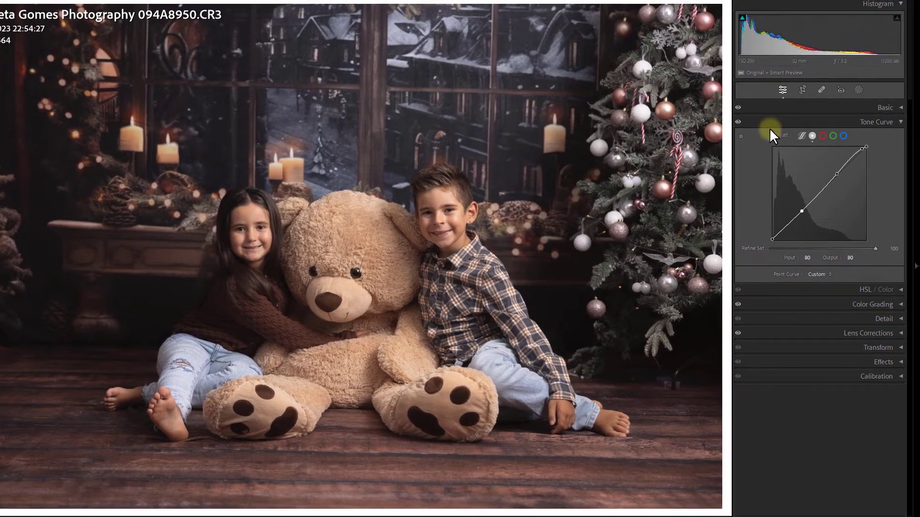
click(903, 122)
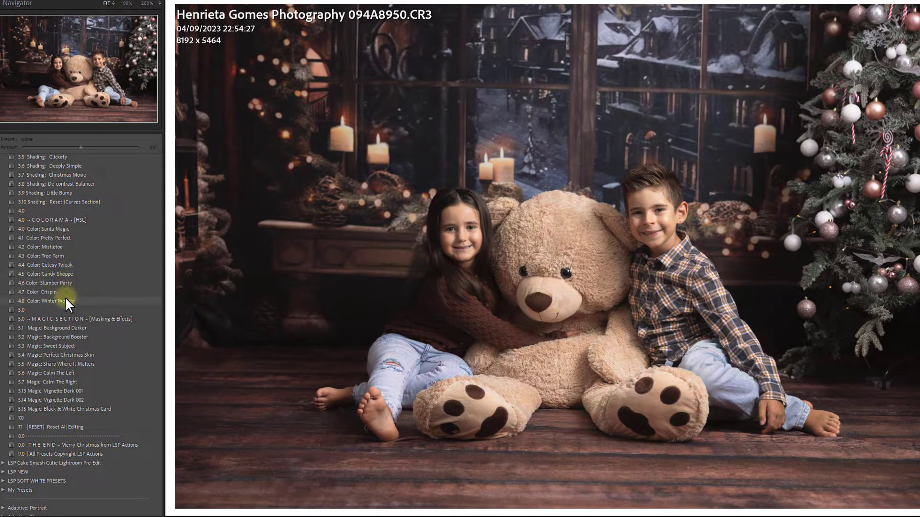
Apply the HSL preset 4.1 Color: Pretty Perfect to the teddy bear photo, comparing it with 4.9 Color: Reset.
click(59, 239)
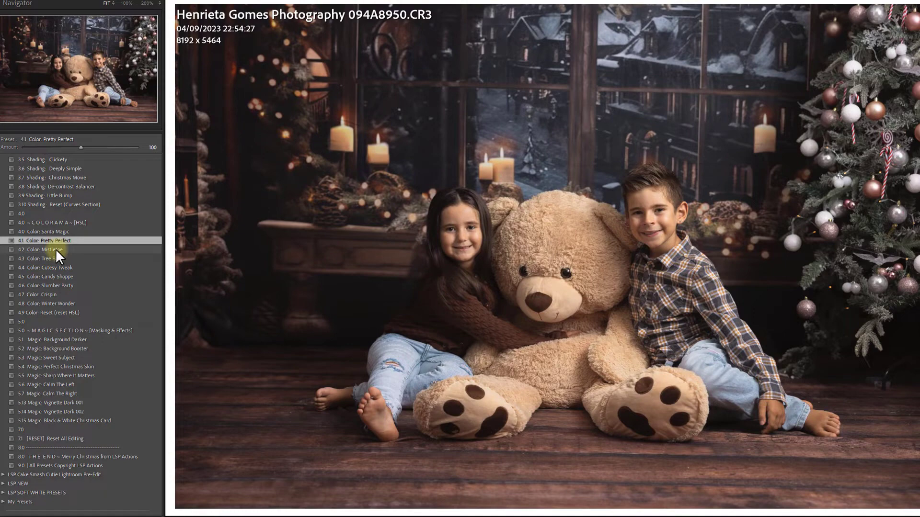
click(68, 312)
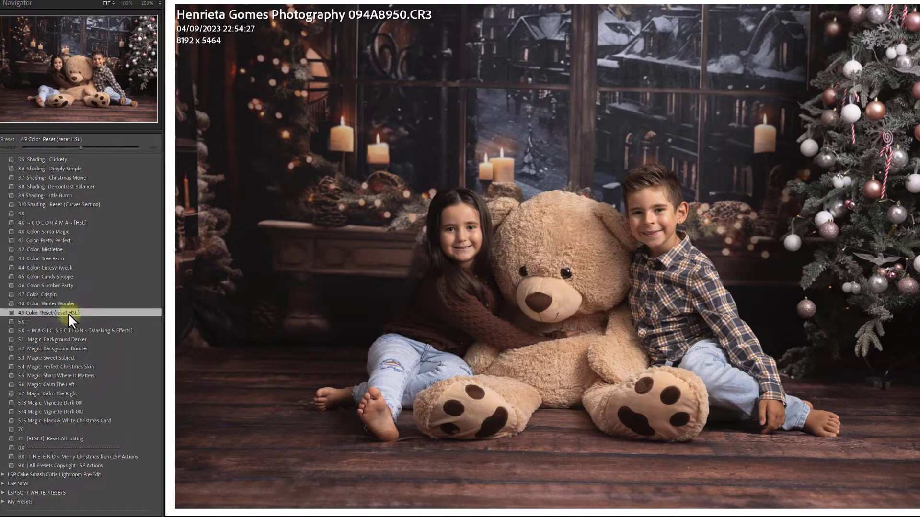
click(63, 242)
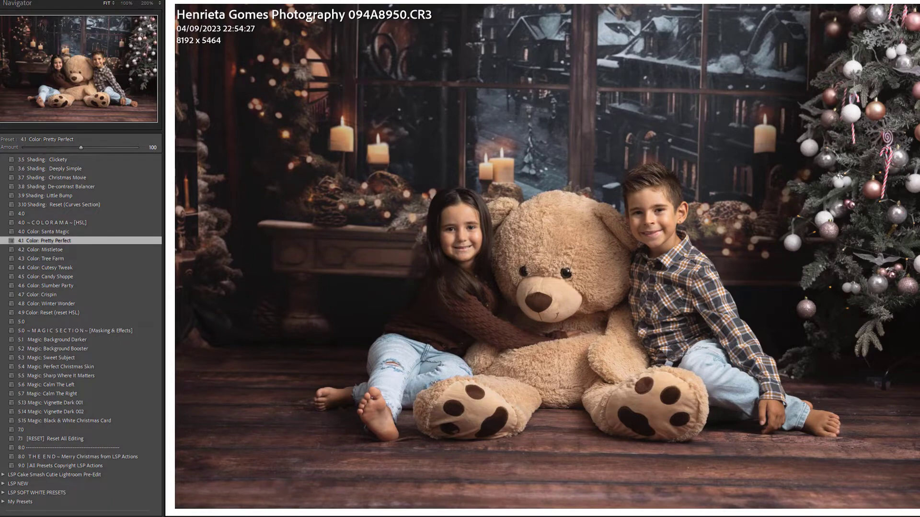
key(ctrl+z)
click(48, 240)
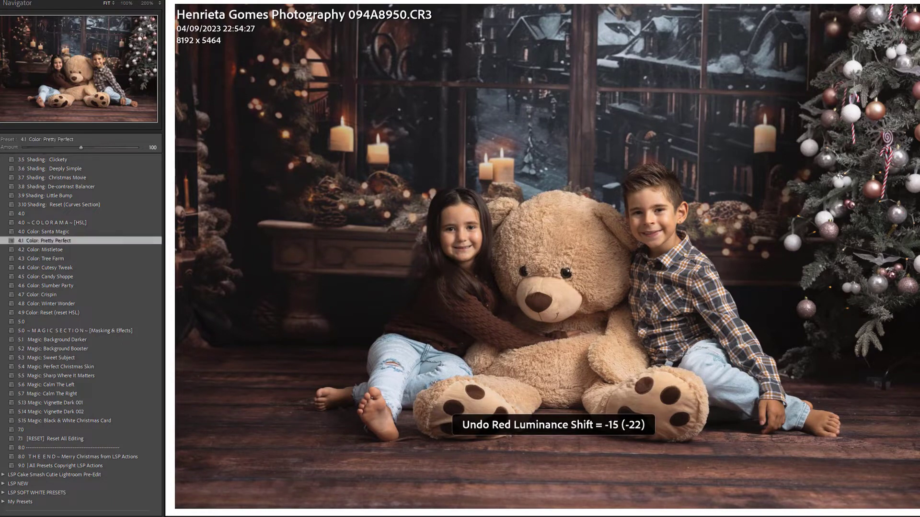
Apply 5.4 Magic: Perfect Christmas Skin and 5.5 Magic: Sharp Where It Matters, checking the boy's face at 100%.
scroll(81, 335, down, 3)
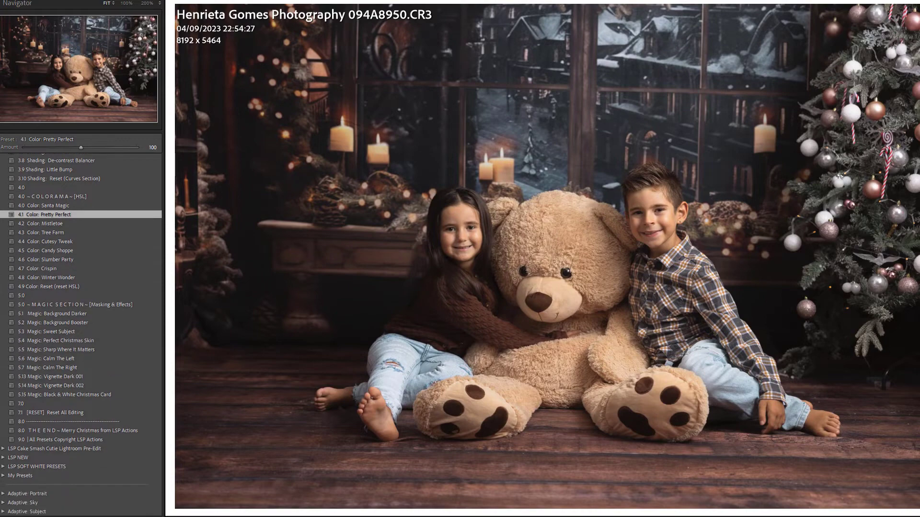
scroll(79, 283, down, 2)
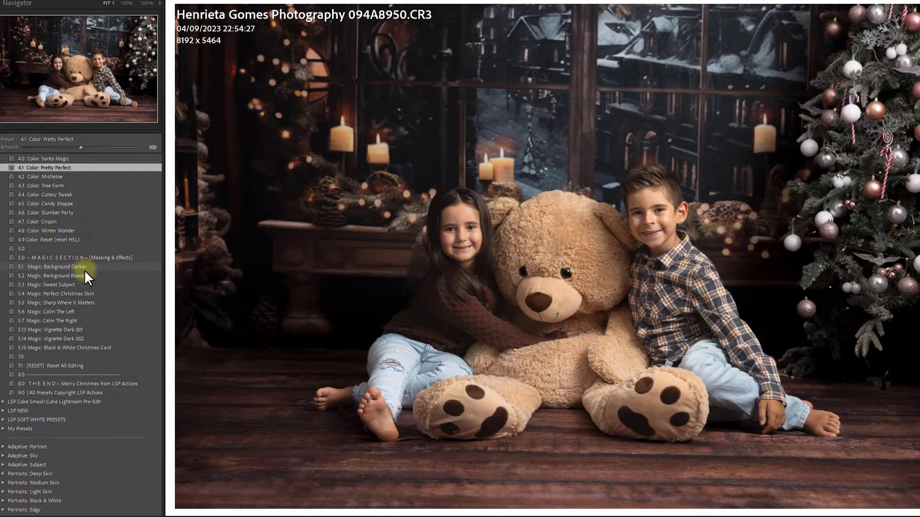
mouse_move(81, 275)
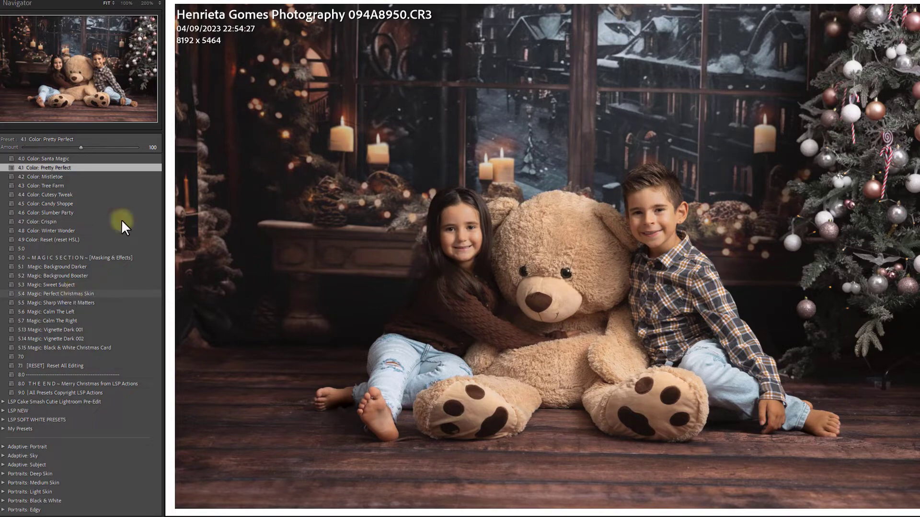
click(125, 2)
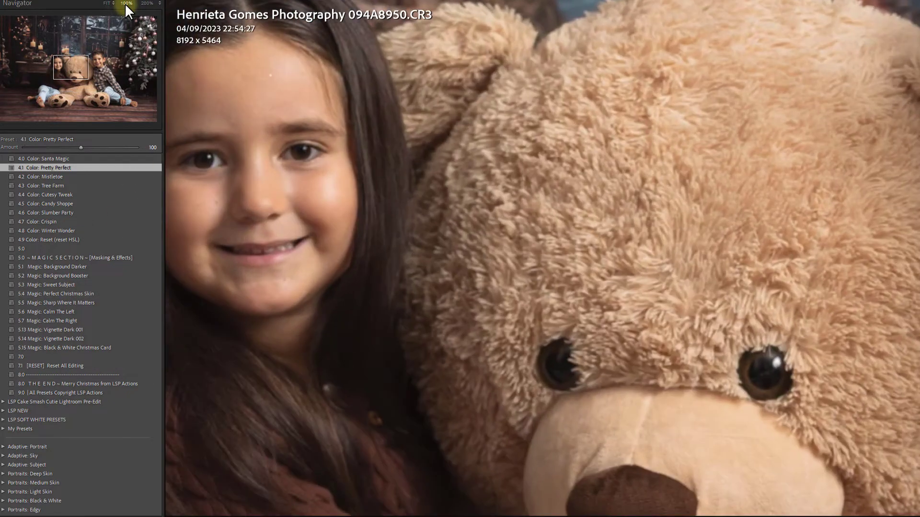
drag(318, 178, 211, 347)
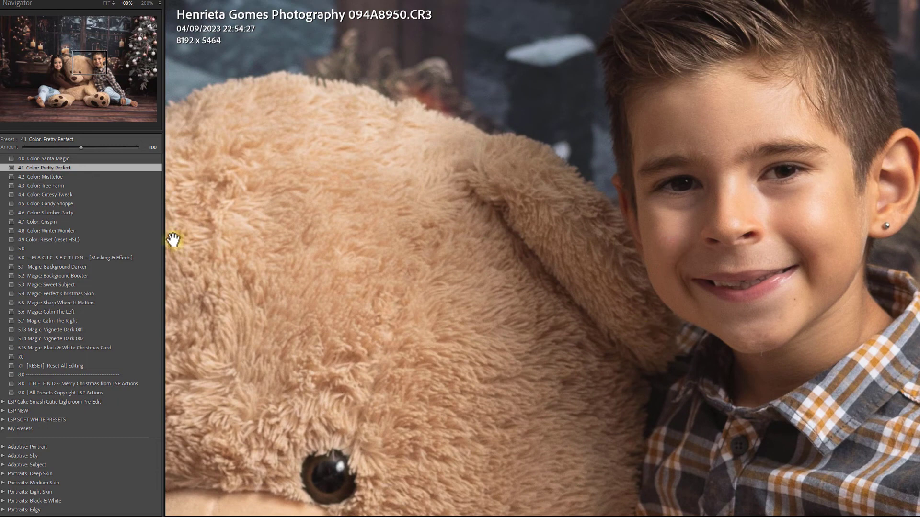
click(71, 293)
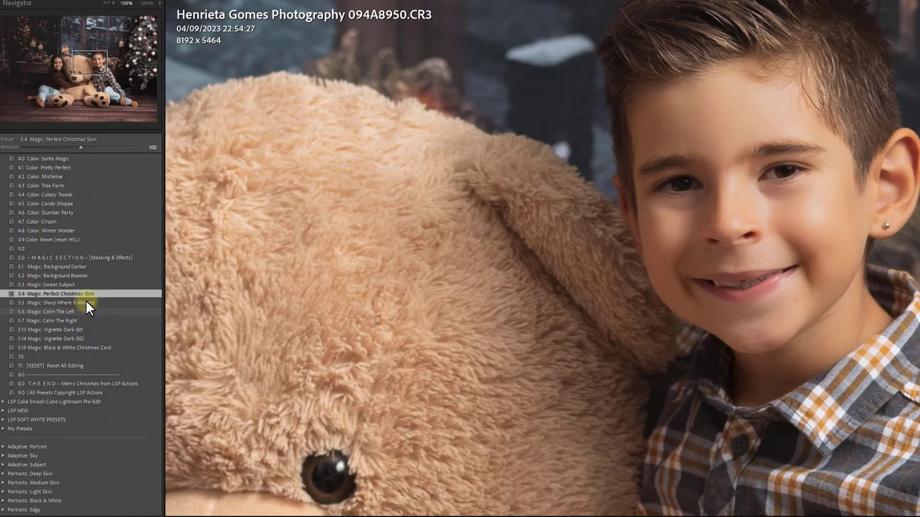
click(85, 301)
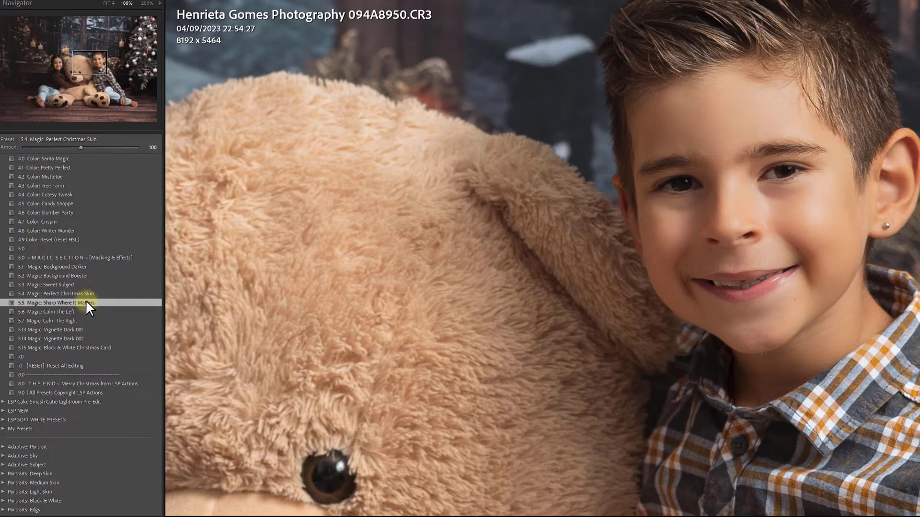
click(106, 4)
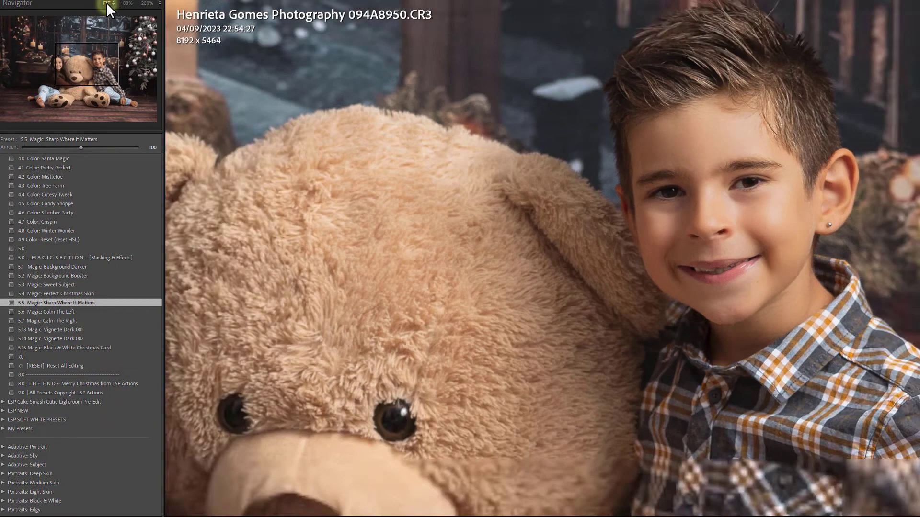
click(107, 3)
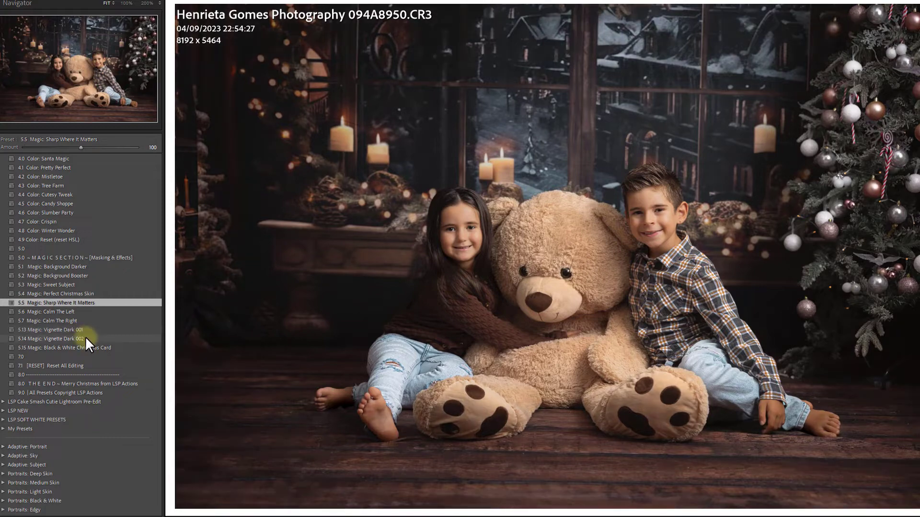
Apply the preset 5.14 Magic: Vignette Dark 002 and create a virtual copy of the edited photo.
click(85, 337)
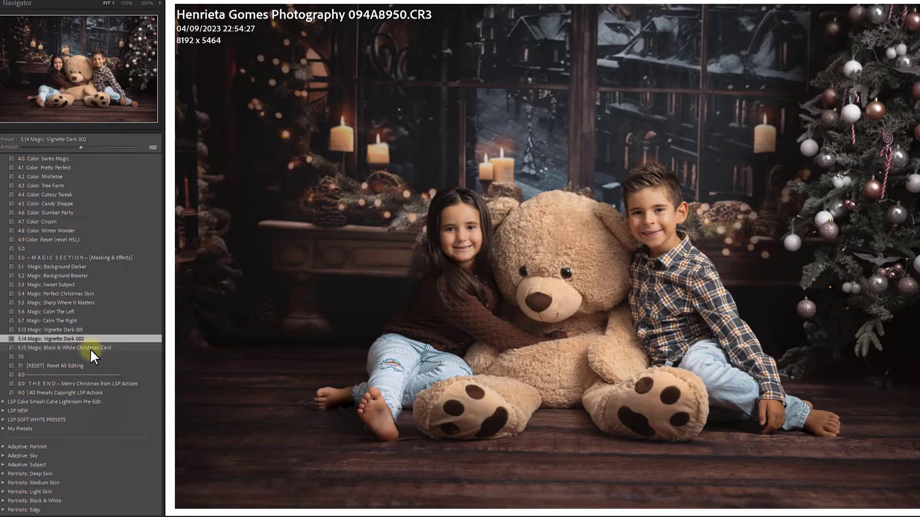
right_click(557, 224)
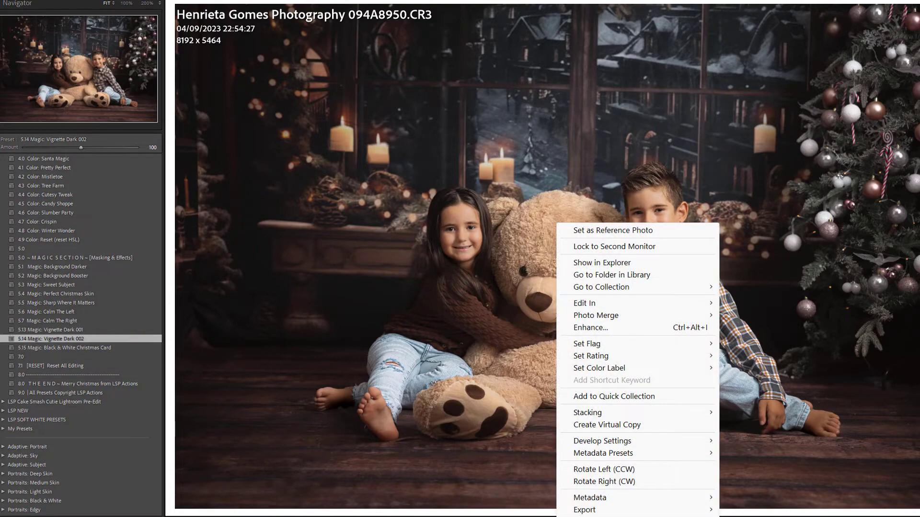
click(614, 425)
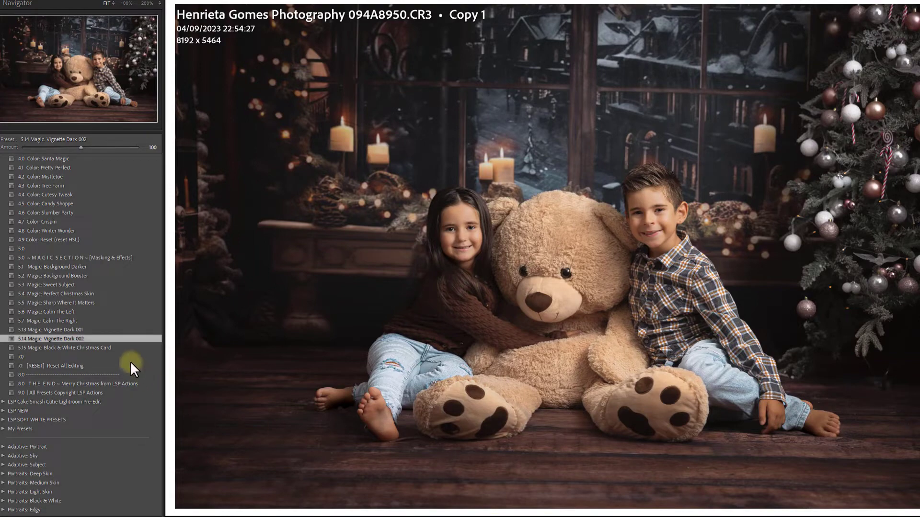
Apply 5.15 Magic: Black & White Christmas Card to the virtual copy and lower its Exposure to -0.20.
click(113, 347)
click(88, 347)
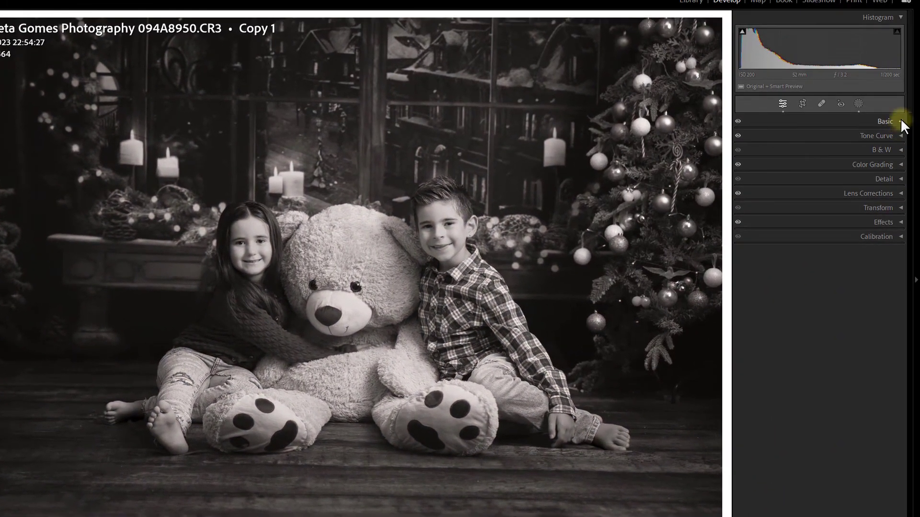
click(901, 119)
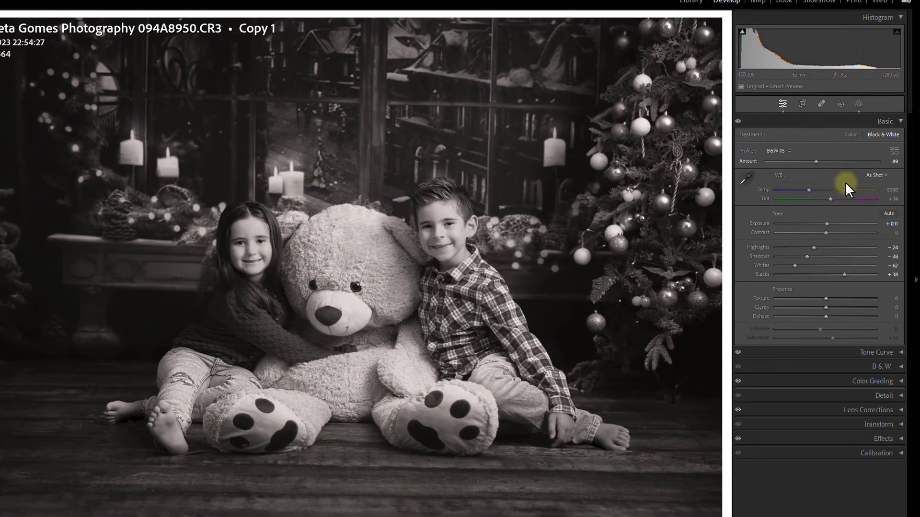
mouse_move(828, 224)
mouse_down()
mouse_move(846, 219)
mouse_move(824, 222)
mouse_up()
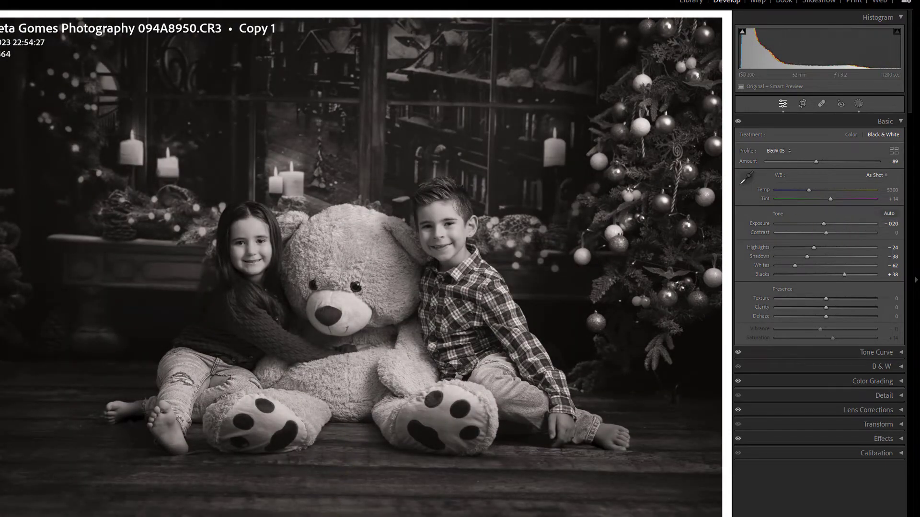
Return to the color version and, in the Library grid, select it together with the four preceding photos of the same shoot.
key(Left)
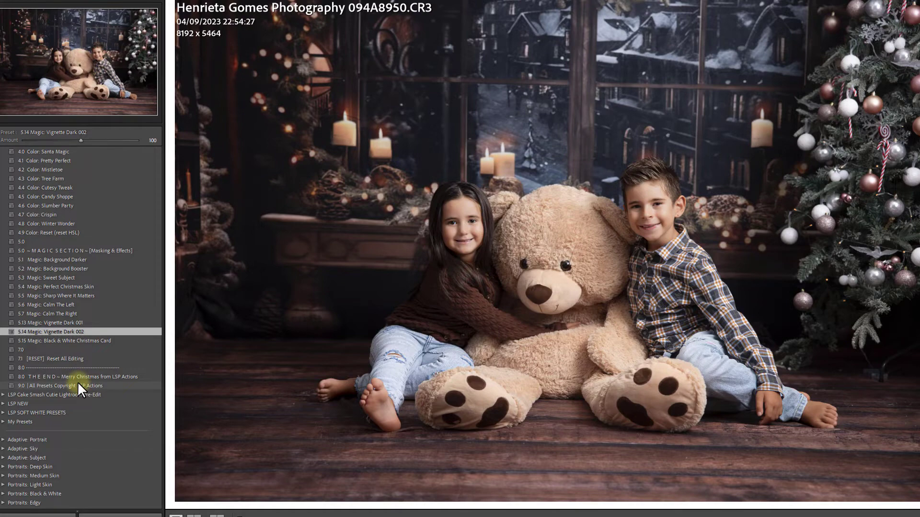
scroll(1, 214, up, 10)
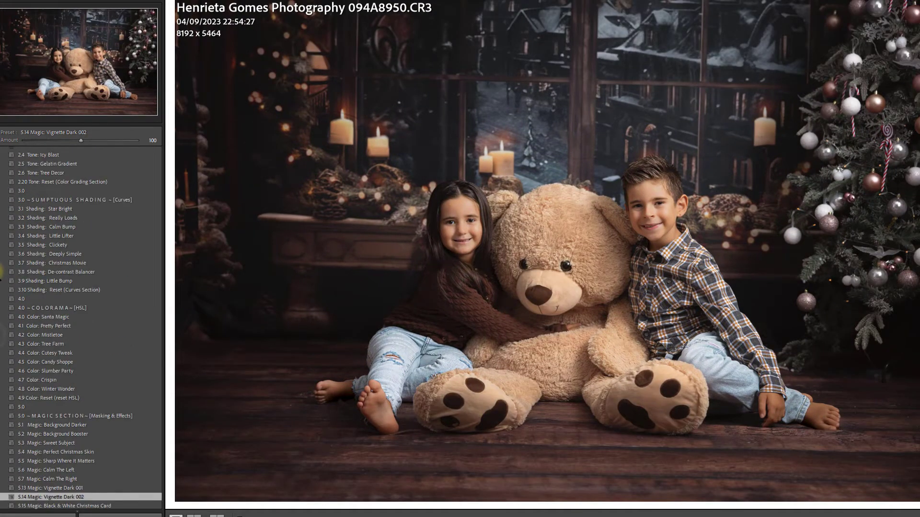
scroll(1, 213, up, 3)
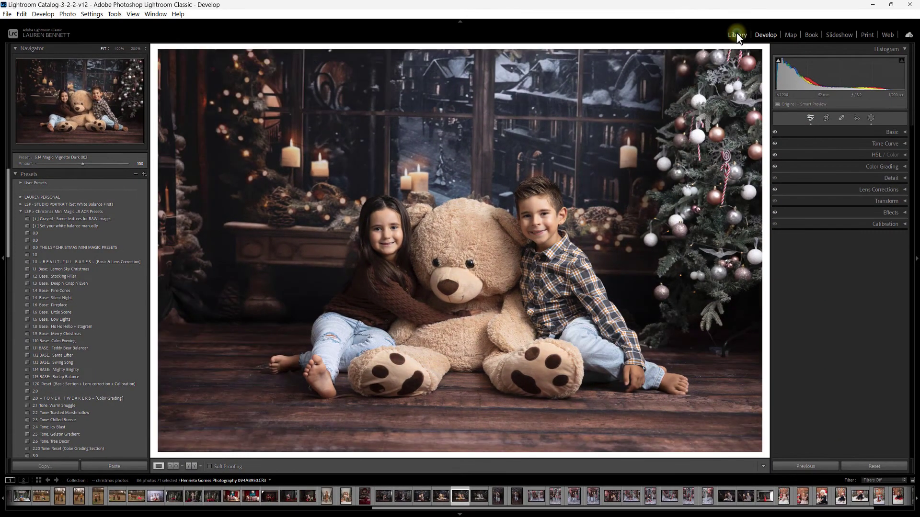
click(736, 35)
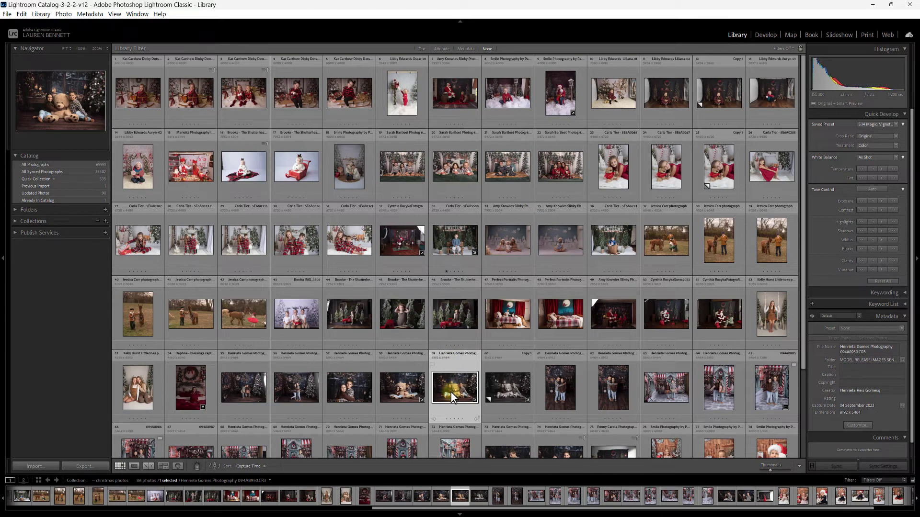
shift+click(243, 382)
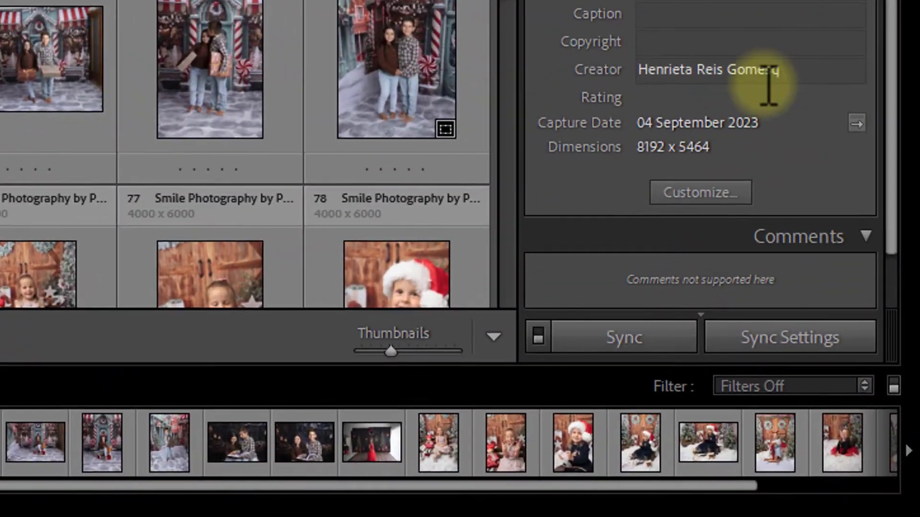
Synchronize all develop settings, including Masking and Calibration but not Healing or Crop, to the selected photos and open a synced photo.
click(766, 338)
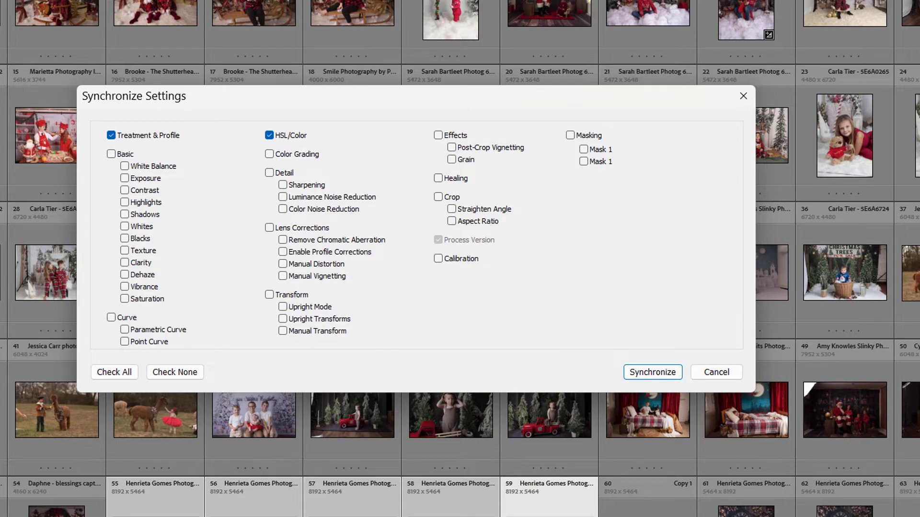
click(127, 154)
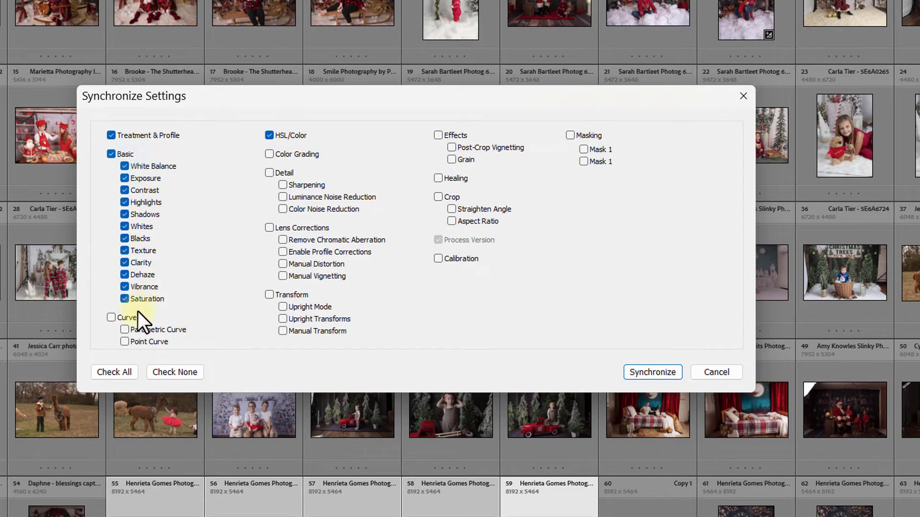
click(286, 171)
click(297, 226)
click(303, 293)
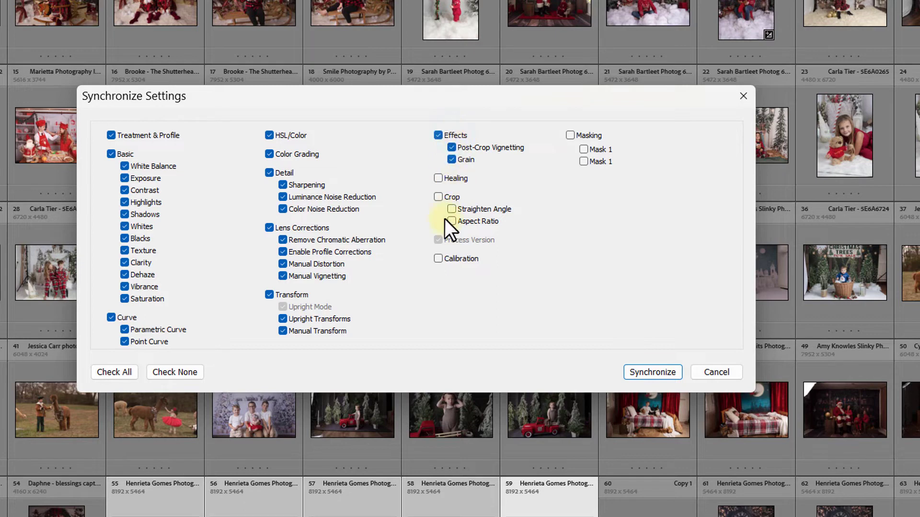
click(438, 259)
click(570, 135)
click(645, 378)
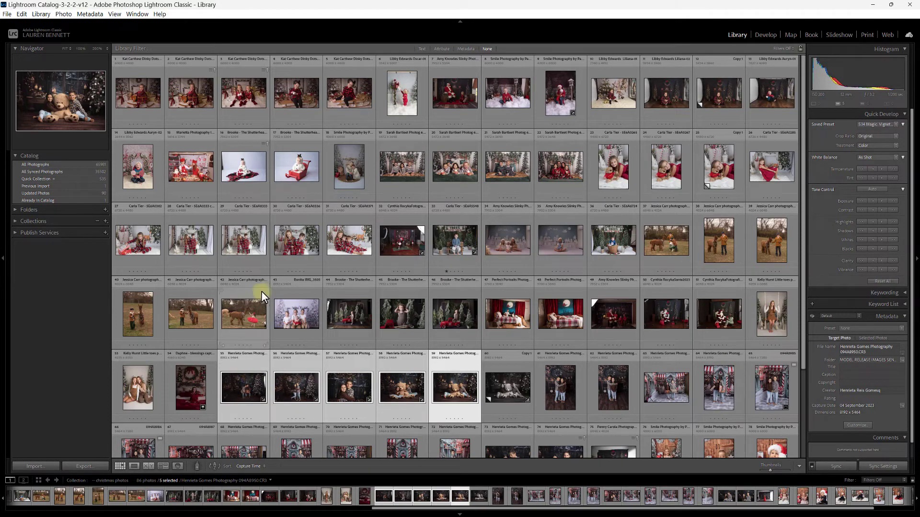
click(298, 390)
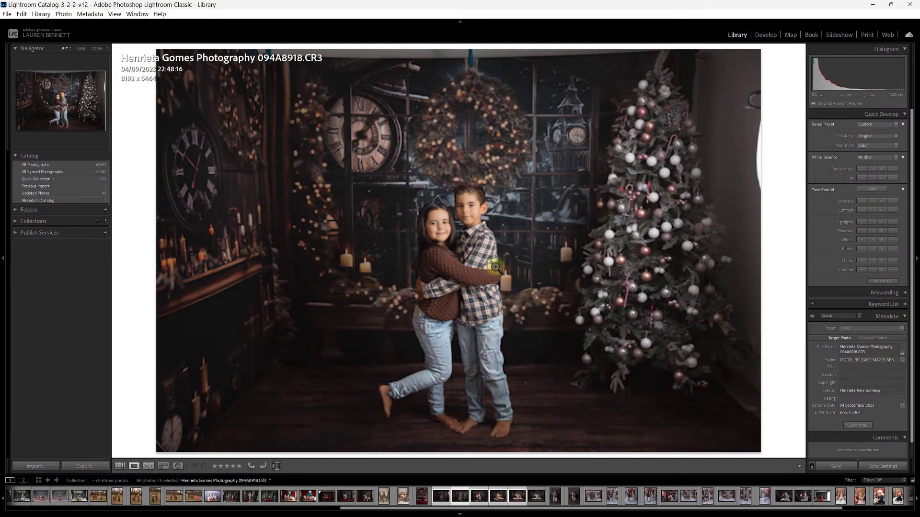
Open the first synced photo, showing the two children holding gift boxes, in the Develop module.
click(440, 499)
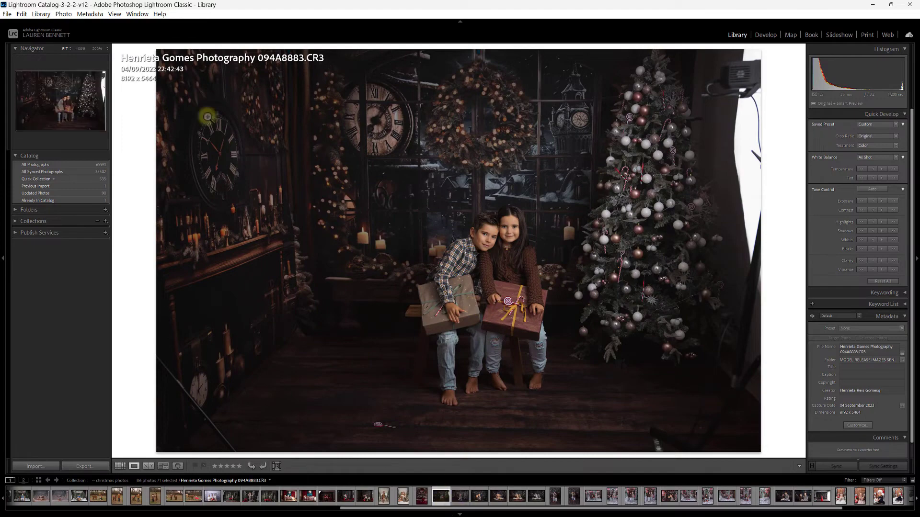
click(766, 35)
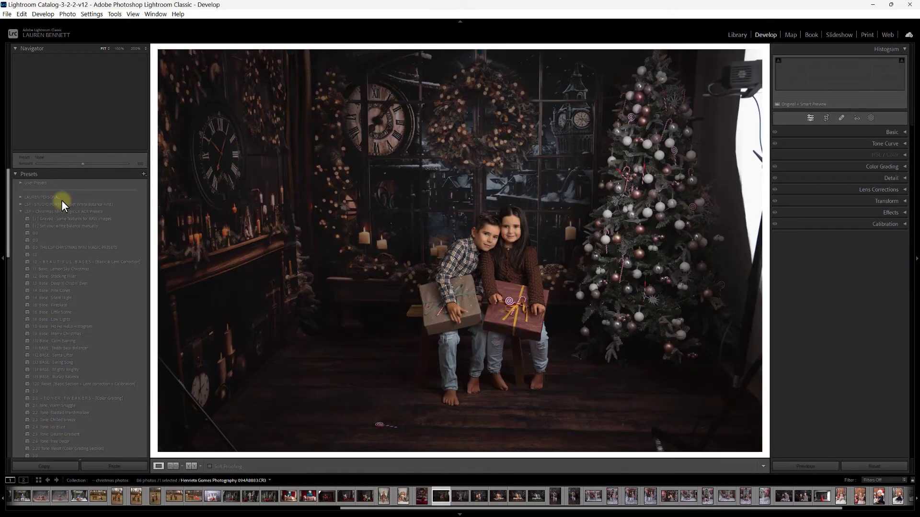
Try the preset 7.1 [RESET] Reset All Editing on the gift-box photo and undo it.
scroll(87, 255, down, 3)
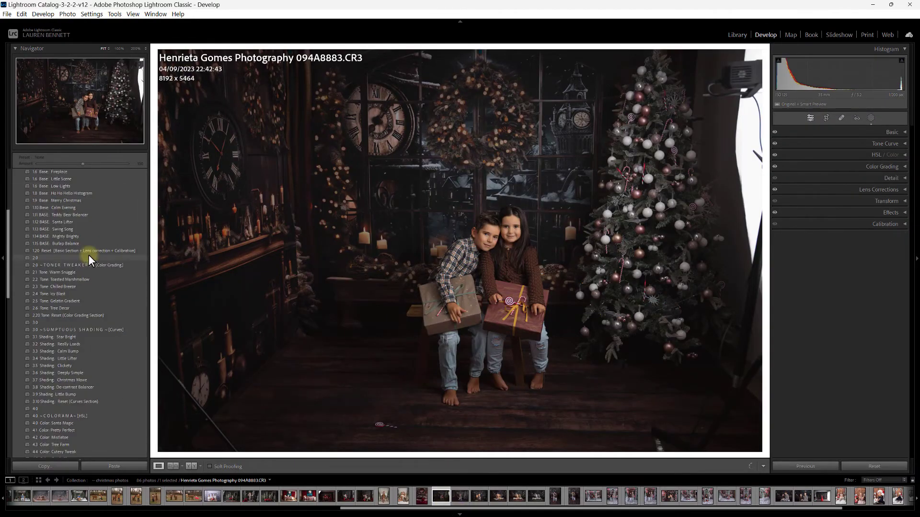
scroll(88, 255, down, 10)
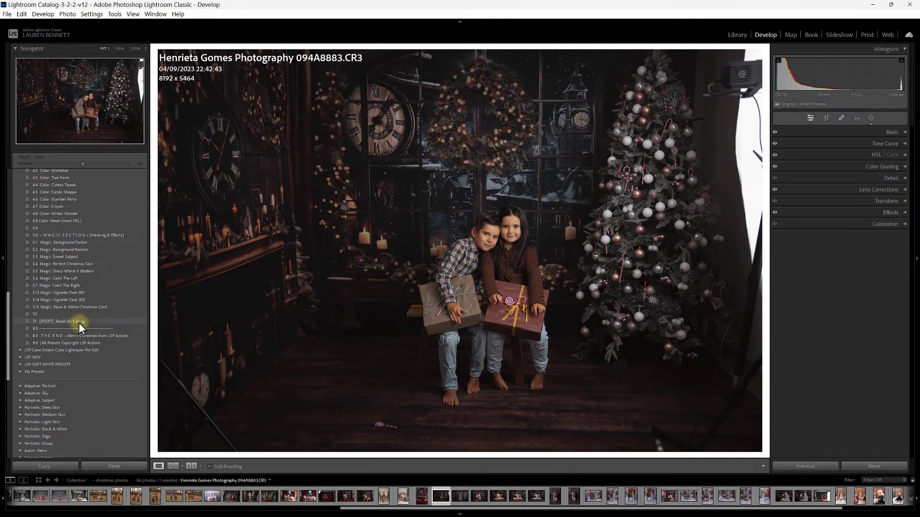
click(78, 323)
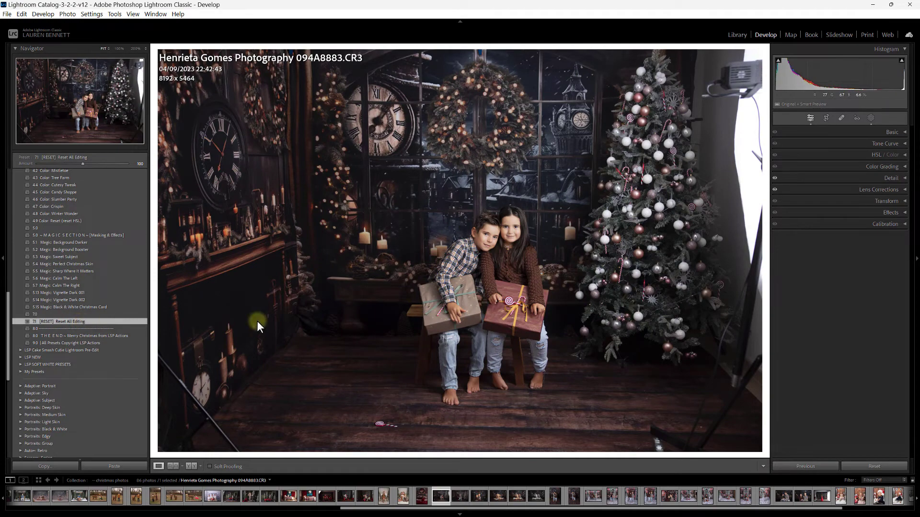
key(ctrl+z)
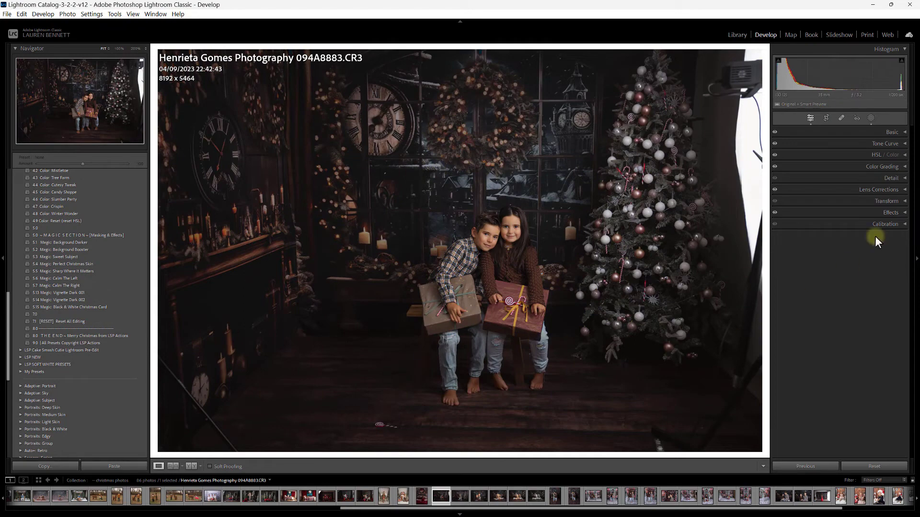
Fine-tune the Exposure of the gift-box photo in the Basic settings and return to the Library.
click(903, 134)
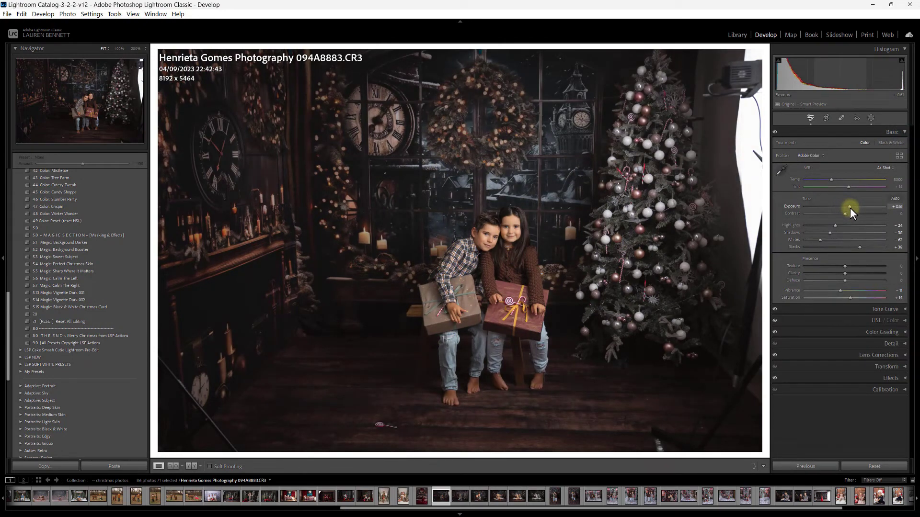
drag(850, 208, 847, 208)
click(738, 36)
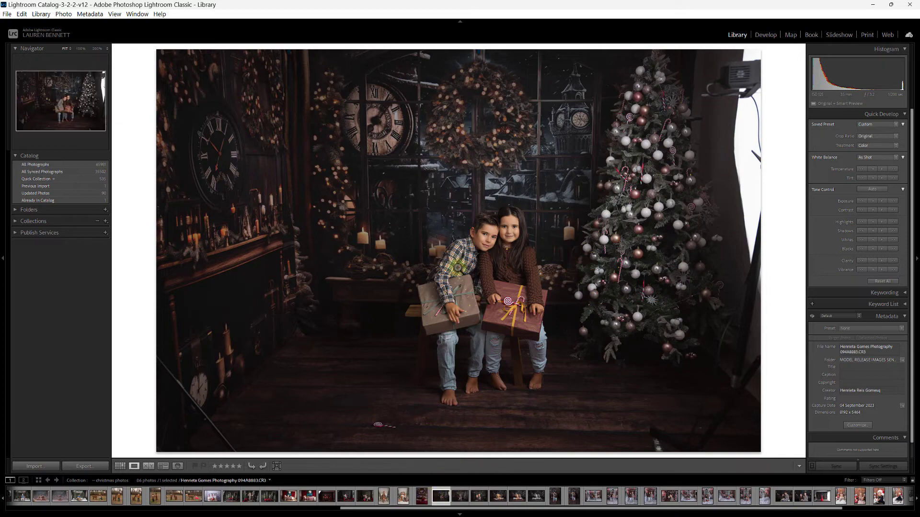
Select the five synced photos from the gift-box shot to the teddy bear shot and open them for editing in Adobe Photoshop 2024.
right_click(436, 496)
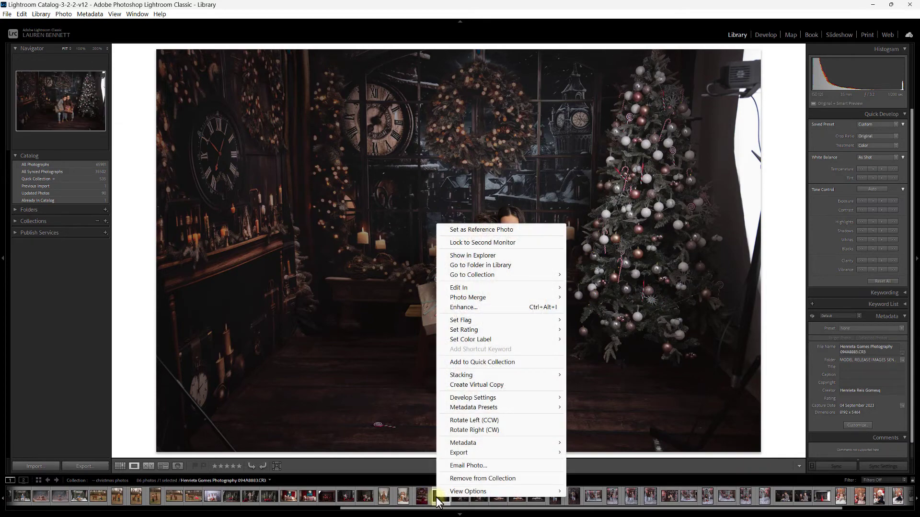
shift+click(519, 498)
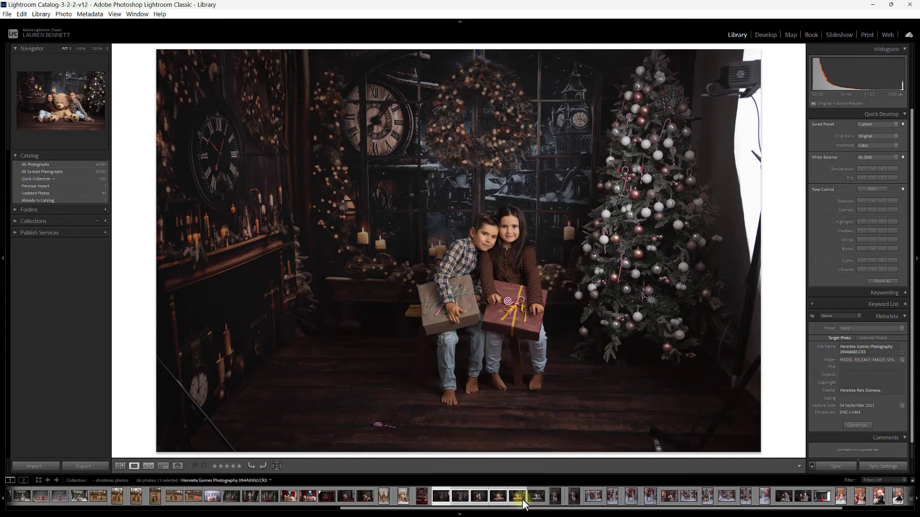
right_click(498, 500)
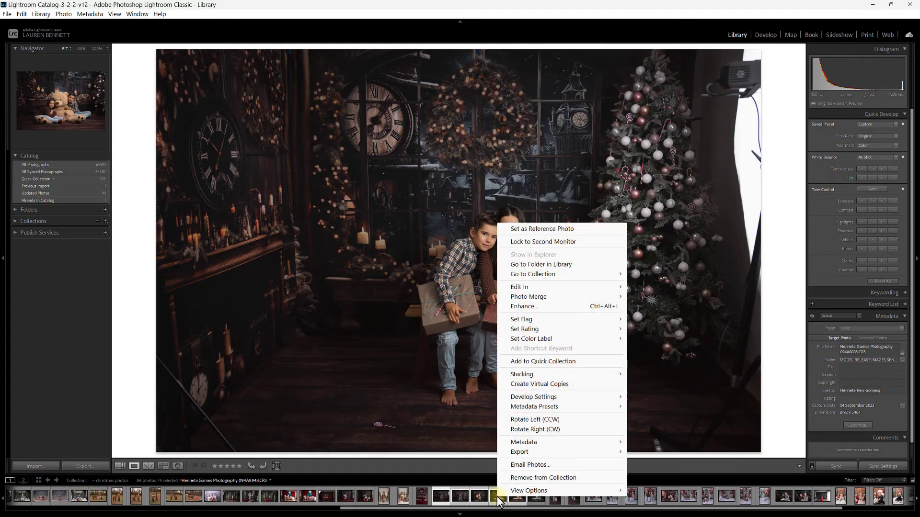
mouse_move(551, 287)
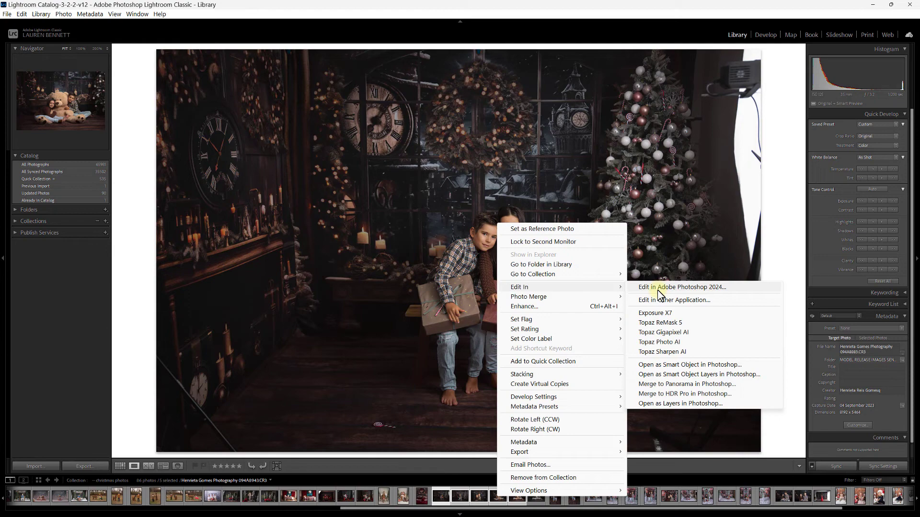
click(658, 289)
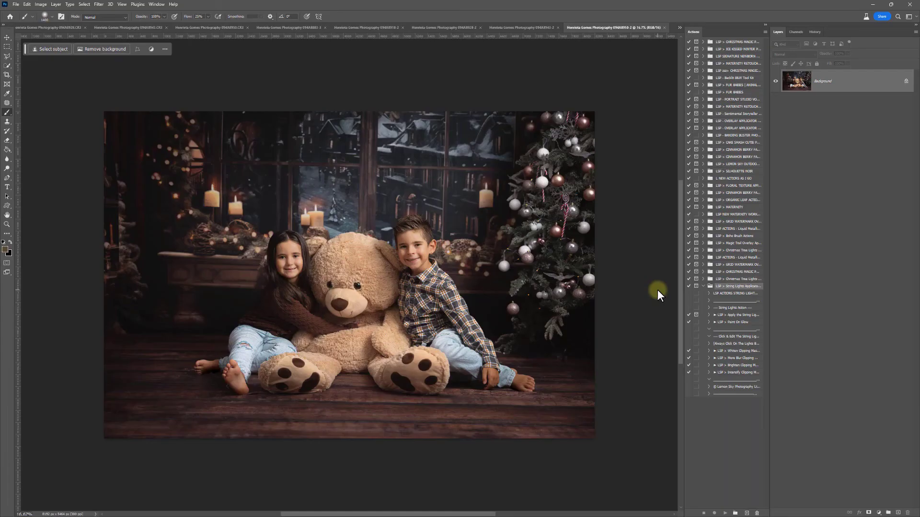
Display the Photoshop actions as buttons and run LSP On The Roof Balancer [Auto] on the teddy bear photo, lowering its layer opacity.
click(703, 286)
click(764, 32)
click(774, 32)
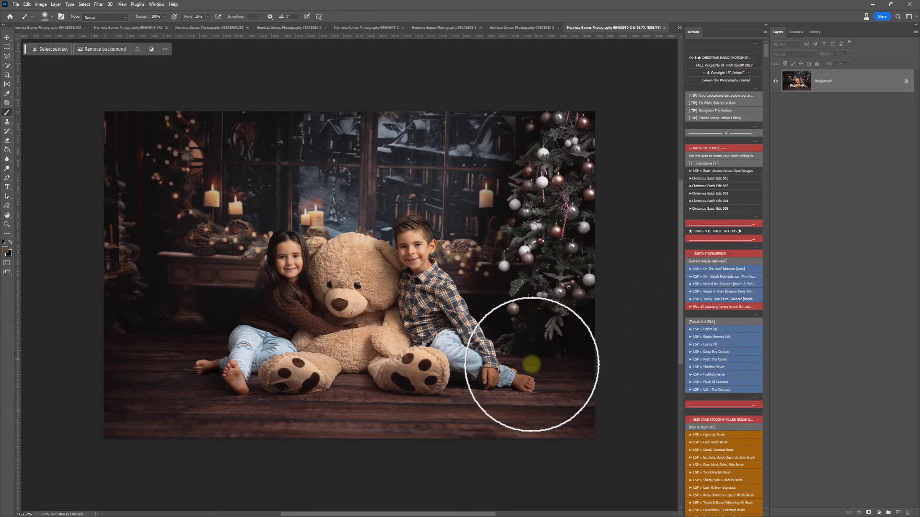
scroll(746, 336, down, 5)
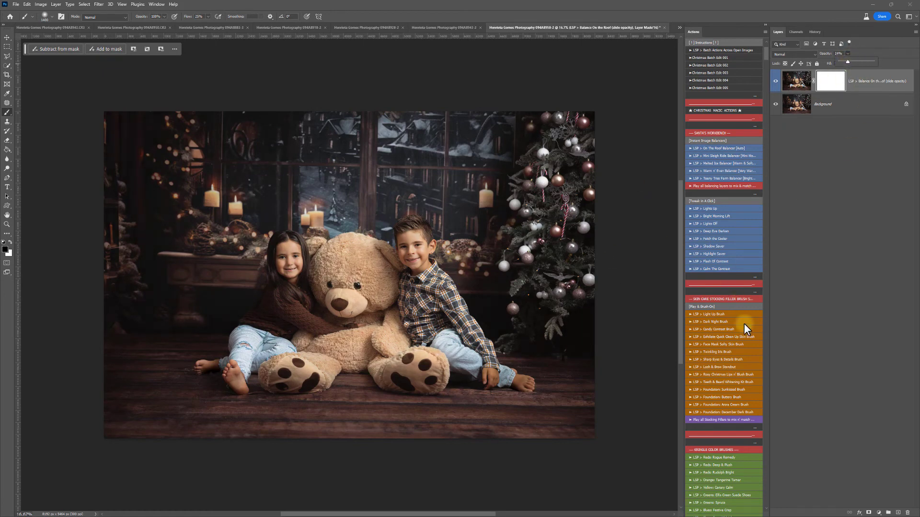
Brighten the girl and teddy bear with the LSP Light Up Brush and darken the surroundings with an enlarged LSP Dark Night Brush.
click(728, 314)
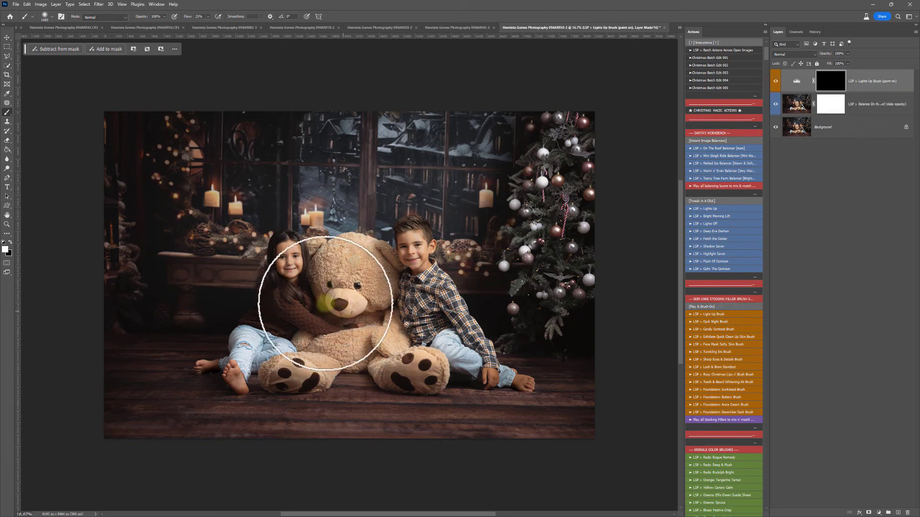
mouse_move(288, 271)
mouse_down()
mouse_move(342, 292)
mouse_move(383, 322)
mouse_move(341, 383)
mouse_move(300, 329)
mouse_up()
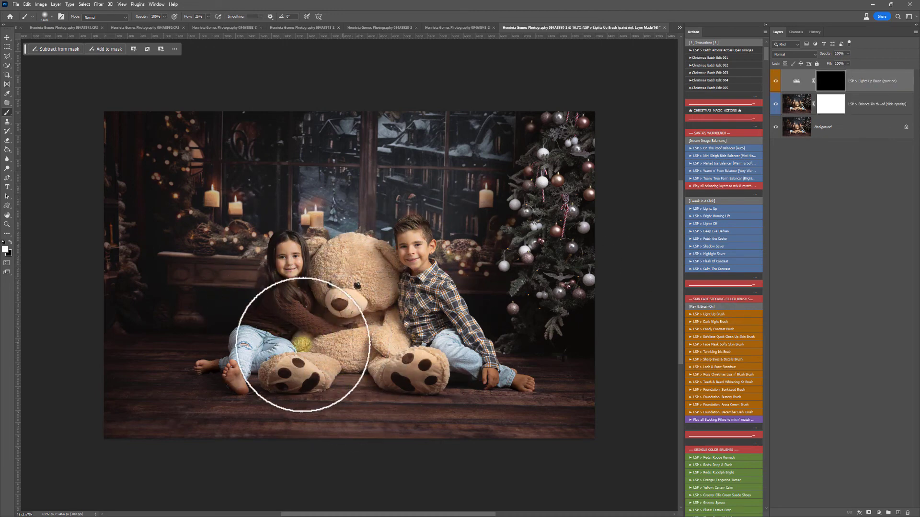
click(725, 322)
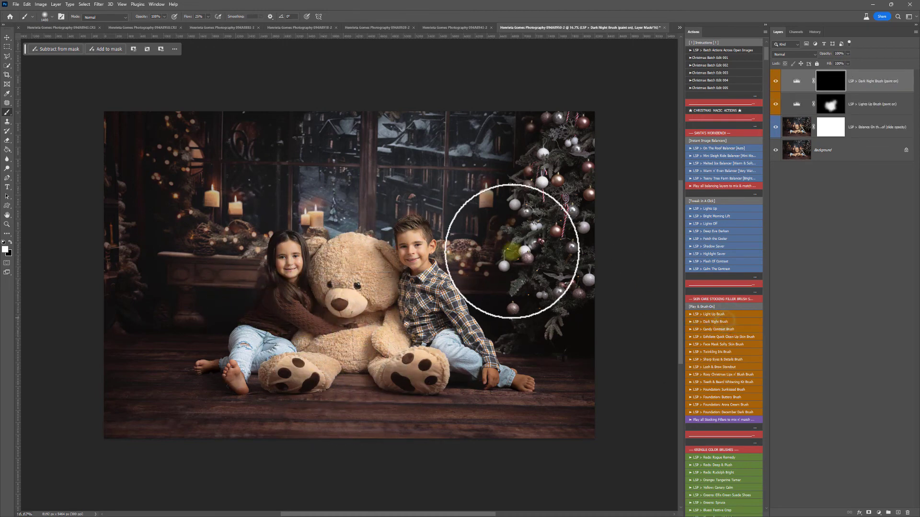
right_click(515, 259)
drag(593, 272, 596, 271)
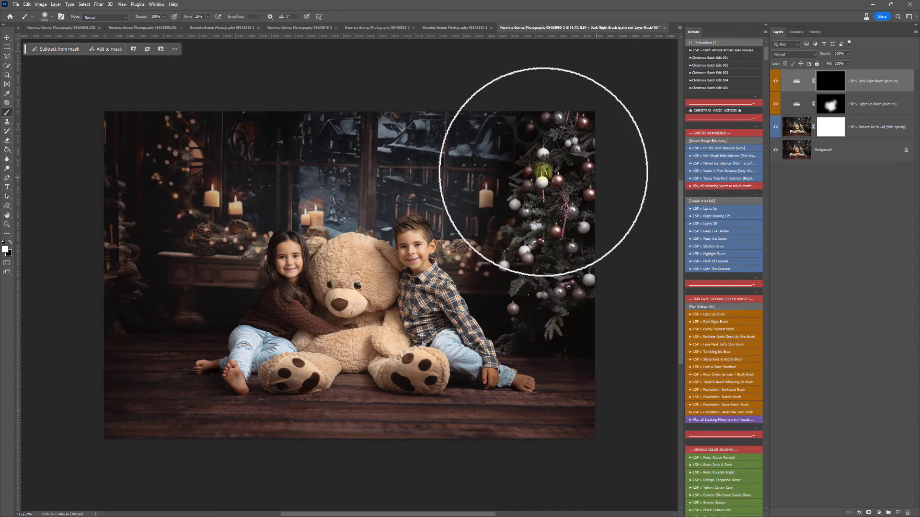
mouse_move(463, 309)
mouse_down()
mouse_move(358, 419)
mouse_move(404, 424)
mouse_move(524, 275)
mouse_move(535, 227)
mouse_move(474, 360)
mouse_move(510, 308)
mouse_up()
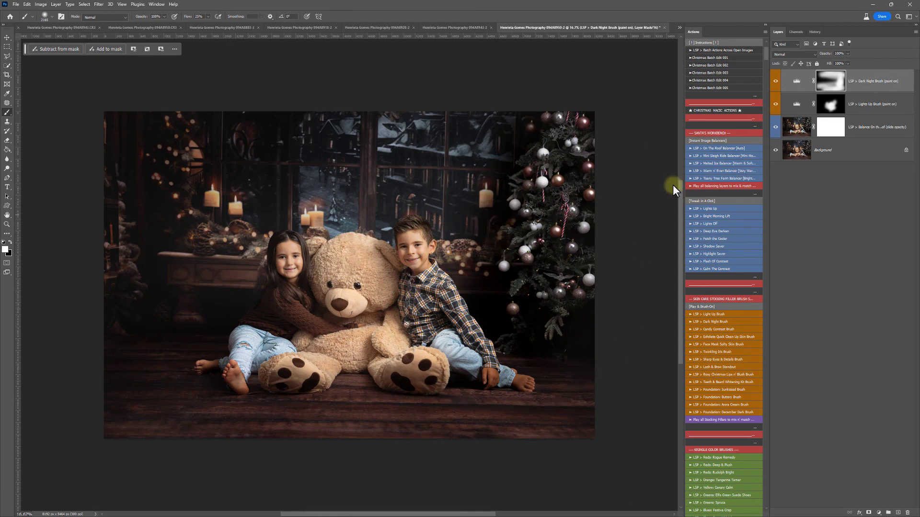
click(542, 189)
Save the retouched teddy bear photo and switch back to Lightroom Classic.
click(61, 18)
click(16, 5)
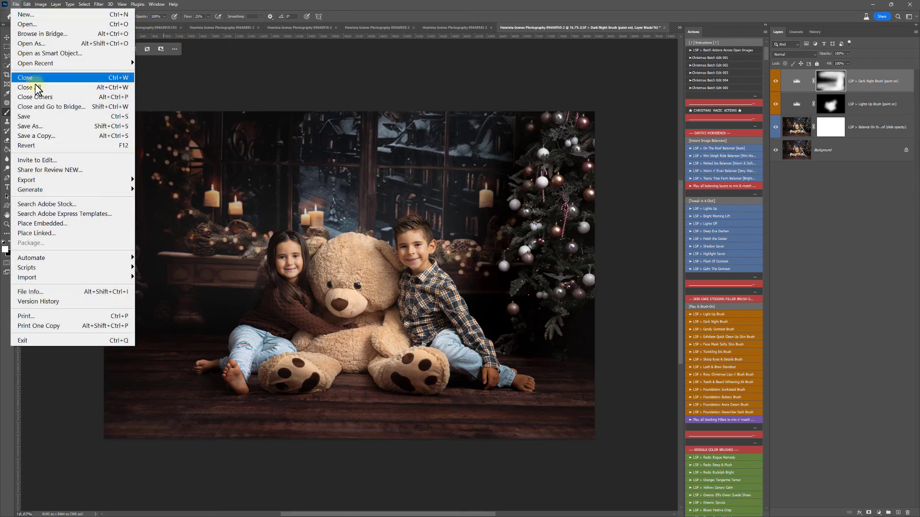
click(34, 117)
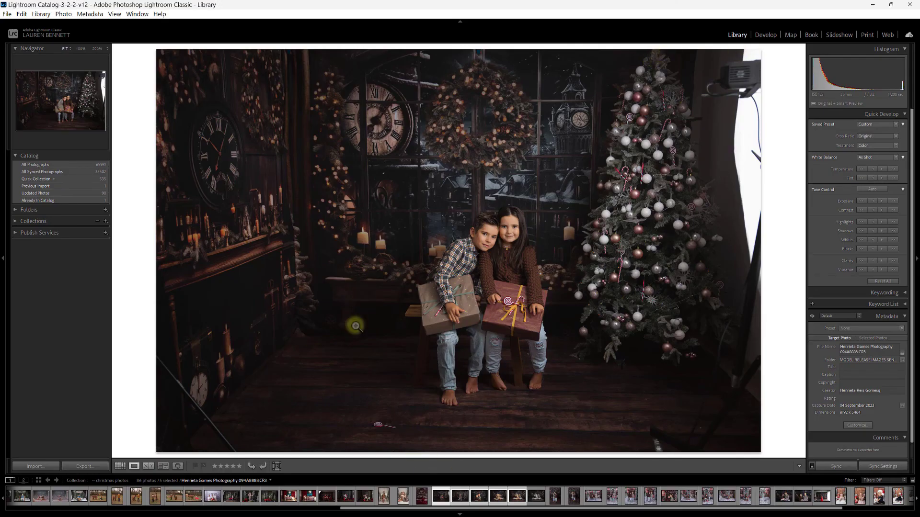
Show the Library as a grid and select the saved 094A8950-Edit.tif version of the teddy bear photo.
click(120, 466)
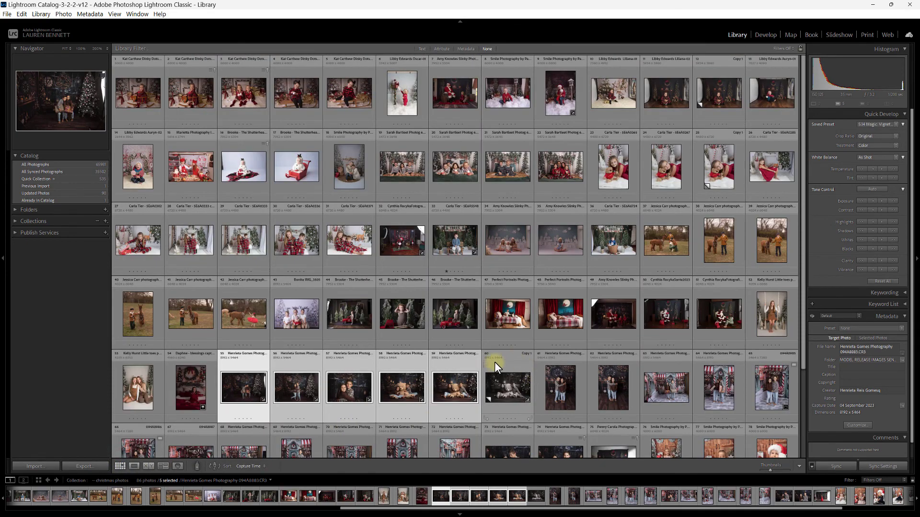
scroll(494, 361, down, 1)
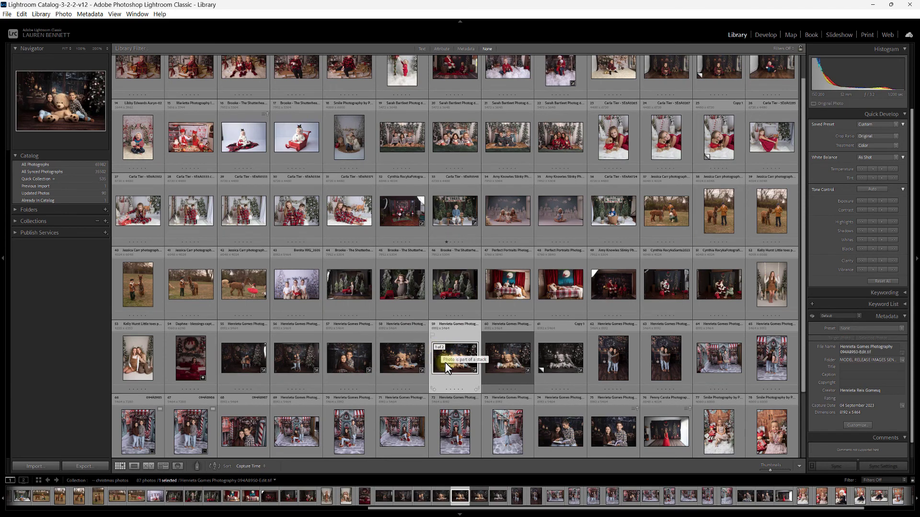
click(408, 358)
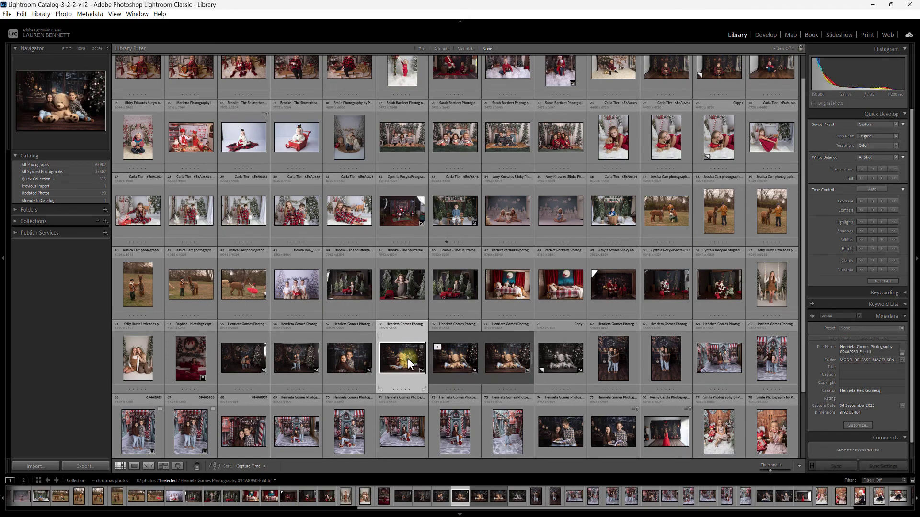
click(449, 355)
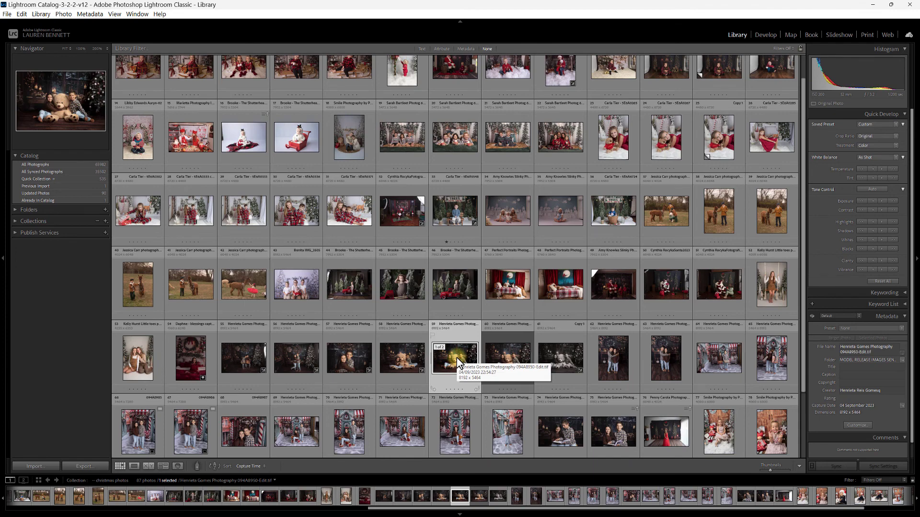
Assign the Yellow color label to the selected 094A8950-Edit.tif photo.
right_click(446, 367)
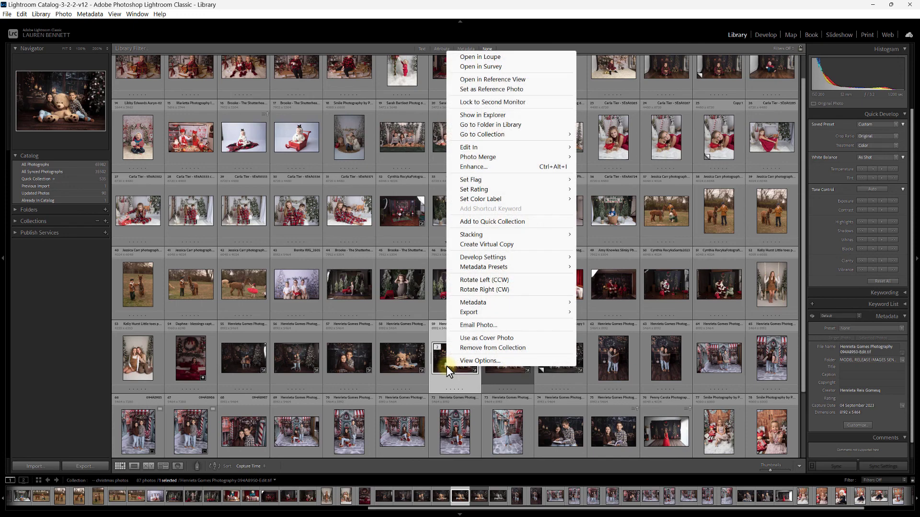
mouse_move(519, 202)
click(599, 219)
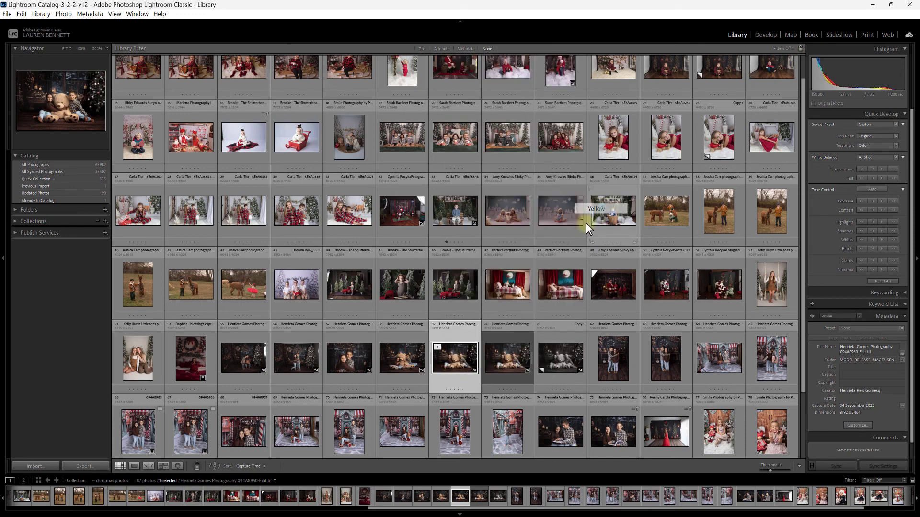